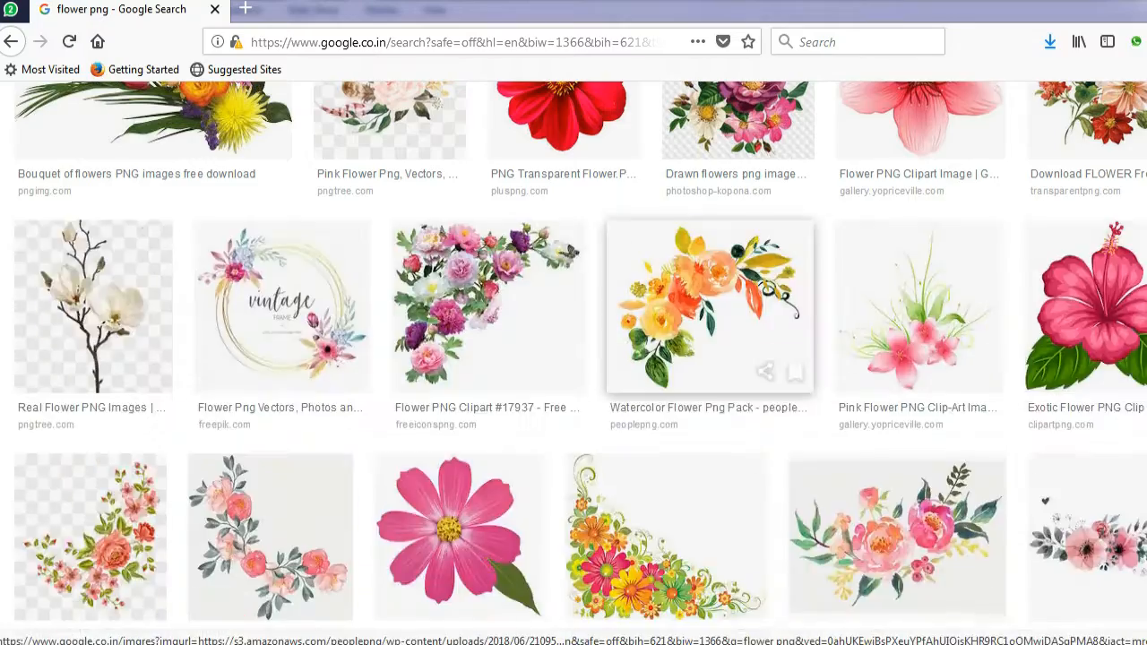
Search Google Images for "leaf png".
left_click_drag(175, 119, 182, 119)
type("leaf png")
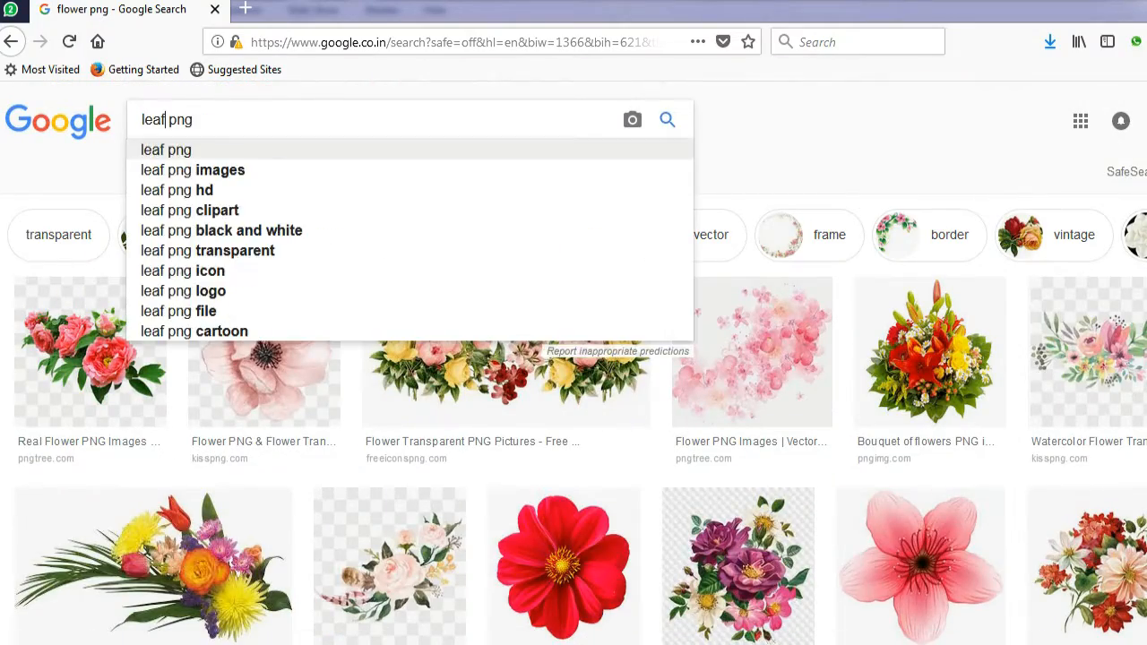
key("Return")
scroll(591, 394, "down", 3)
scroll(619, 345, "down", 4)
Open one of the leaf results as a standalone image and return to the search results.
left_click(640, 269)
right_click(628, 249)
right_click(437, 345)
left_click(484, 492)
left_click(10, 41)
scroll(592, 376, "up", 7)
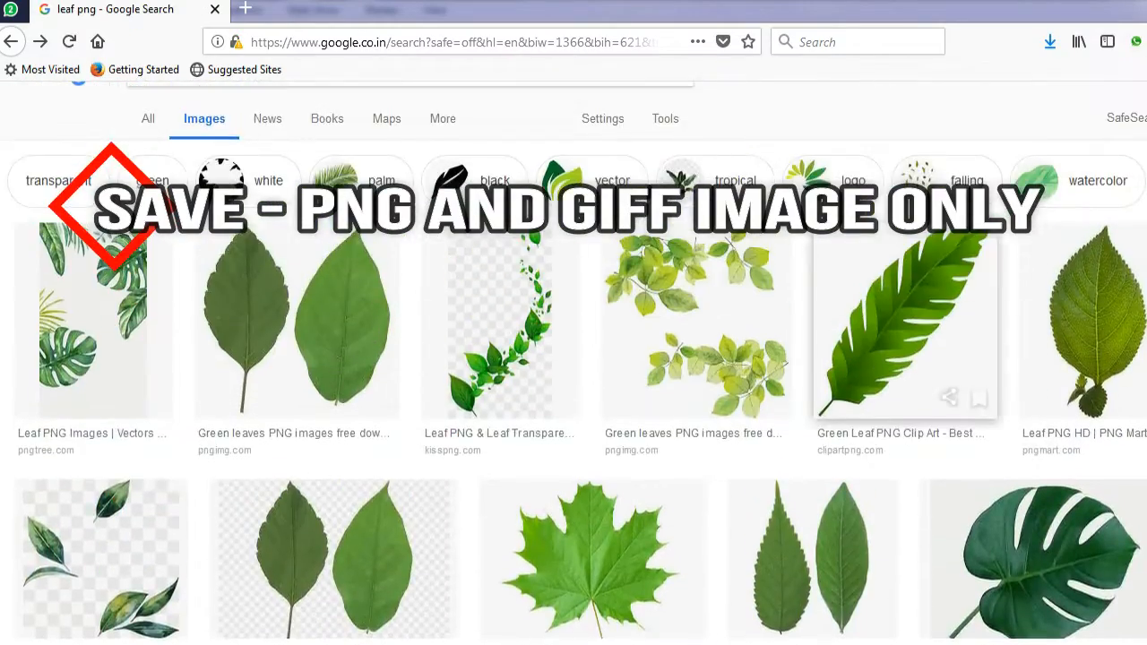
Browse further leaf results and preview the brown maple leaf image from onlygfx.com.
scroll(905, 322, "down", 6)
left_click(668, 224)
scroll(869, 395, "down", 8)
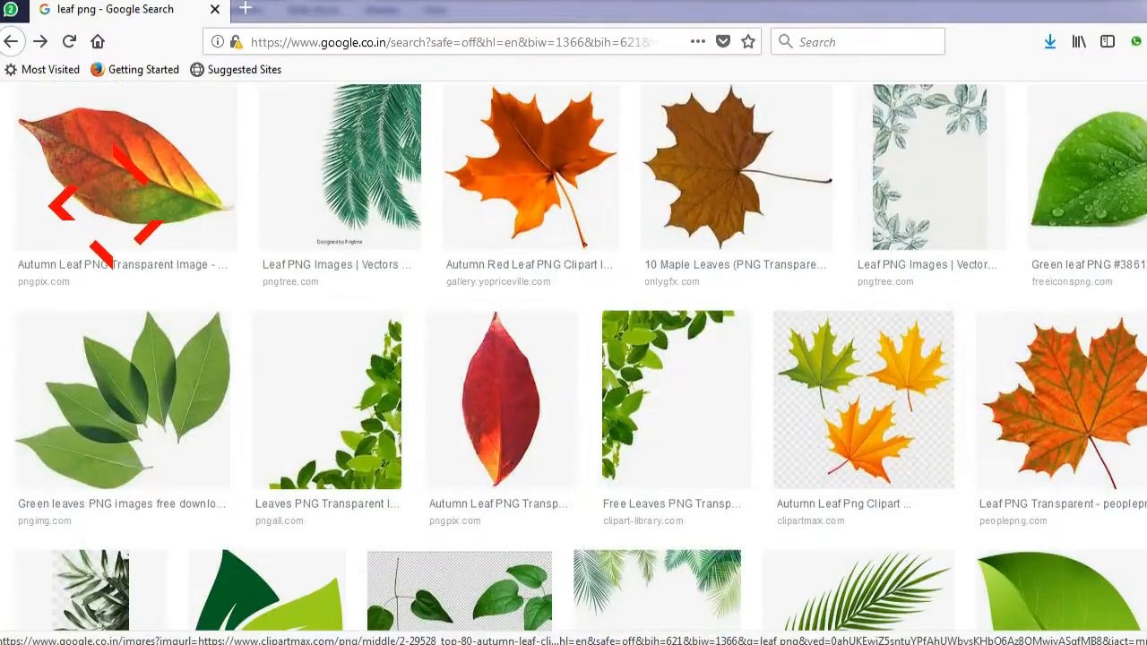
left_click(535, 179)
scroll(698, 233, "up", 2)
left_click(730, 179)
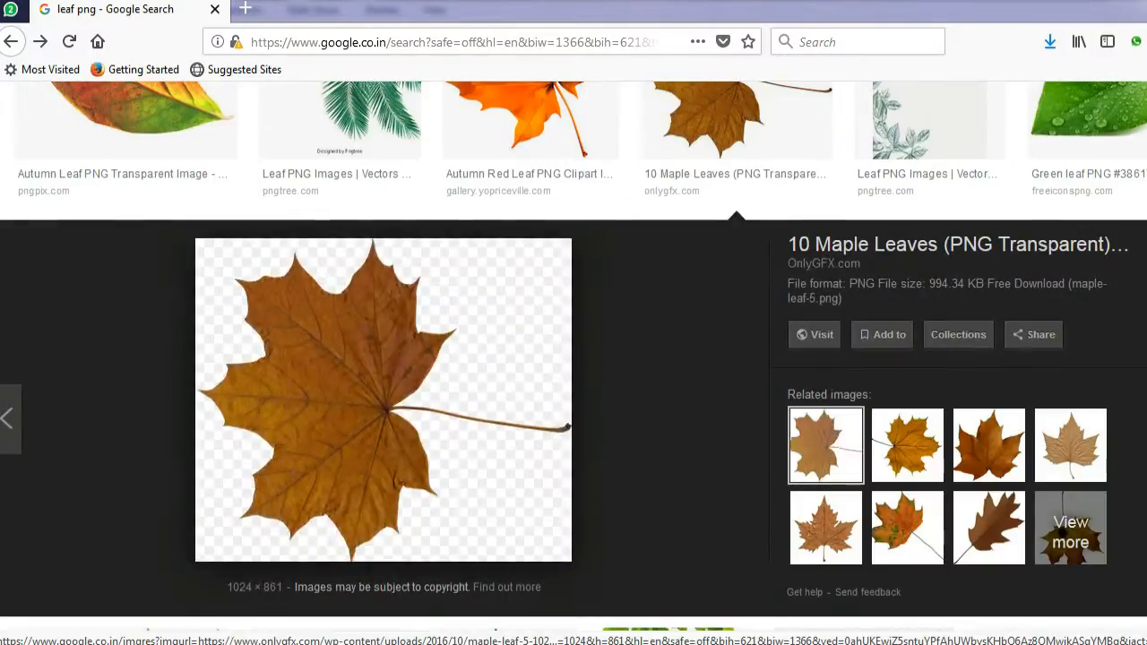
scroll(358, 224, "up", 2)
Open the red, orange and green autumn leaf image from pngpix.com at full size and save it to the computer.
left_click(134, 183)
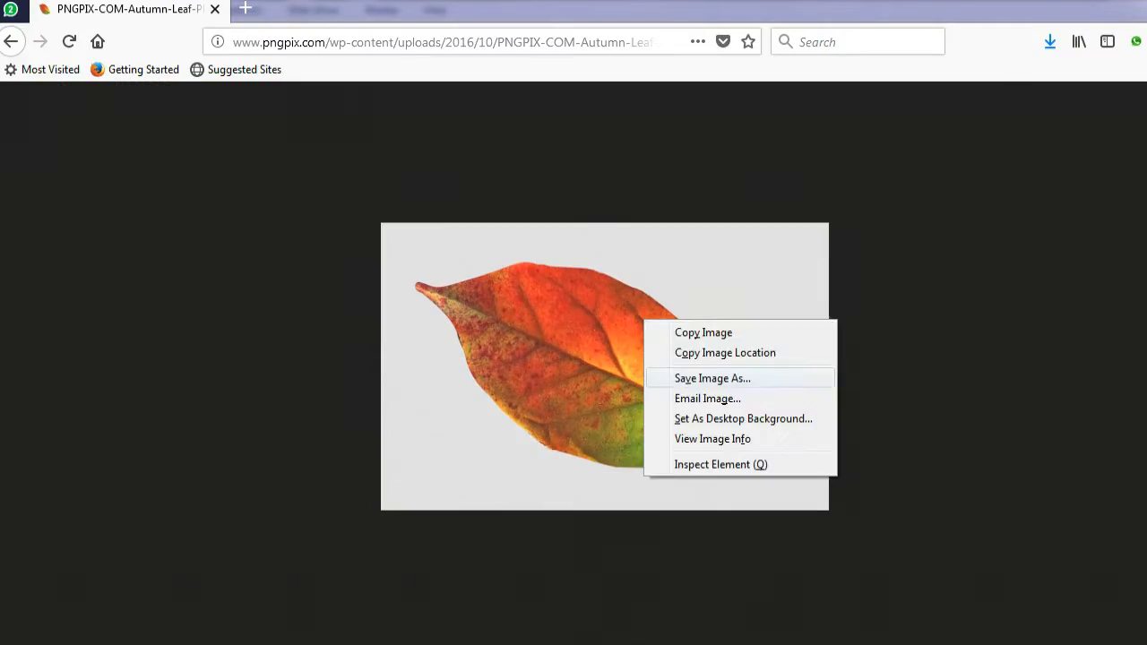
left_click(703, 376)
key("Return")
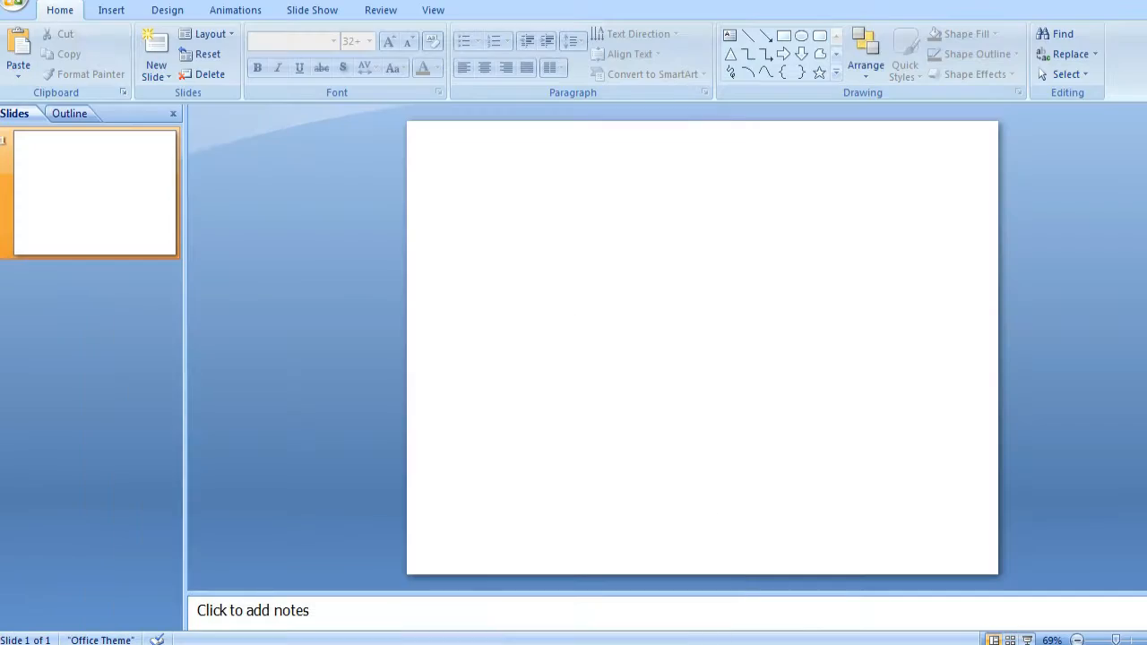
Switch to PowerPoint and insert the tropical waterfall picture as the blank slide's background.
left_click(111, 10)
left_click(63, 46)
double_click(582, 261)
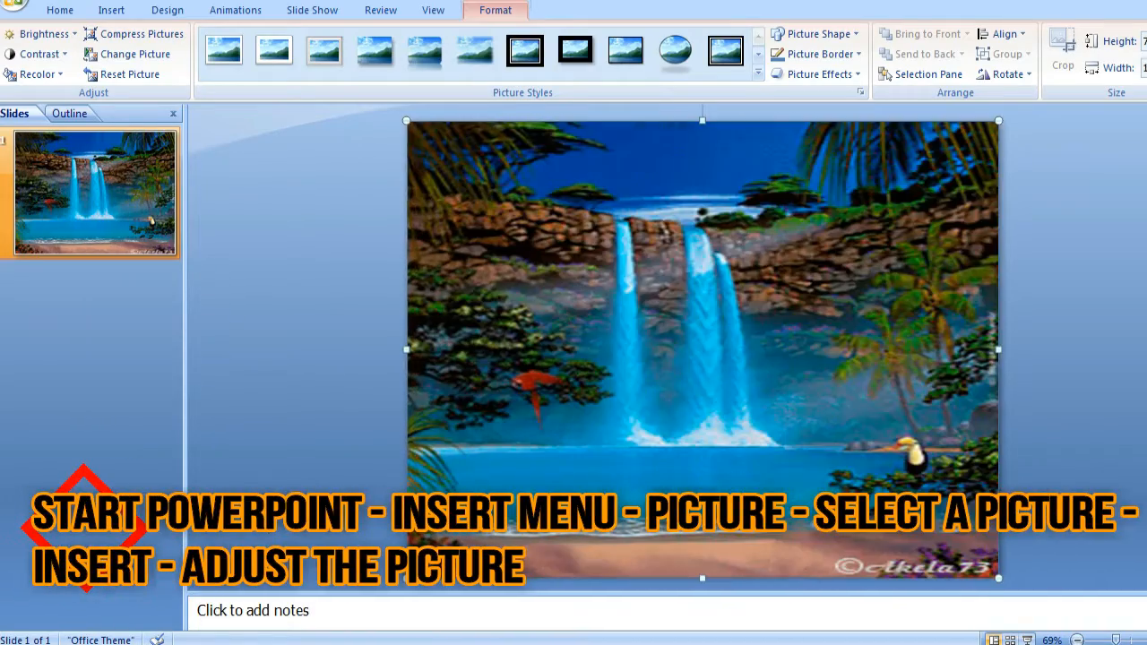
Insert the picture of the seated woman, scale it down and place it in the lower-right corner of the waterfall scene.
left_click(111, 10)
left_click(63, 48)
left_click(678, 260)
left_click(1053, 620)
left_click_drag(770, 358, 888, 414)
left_click_drag(639, 172, 747, 302)
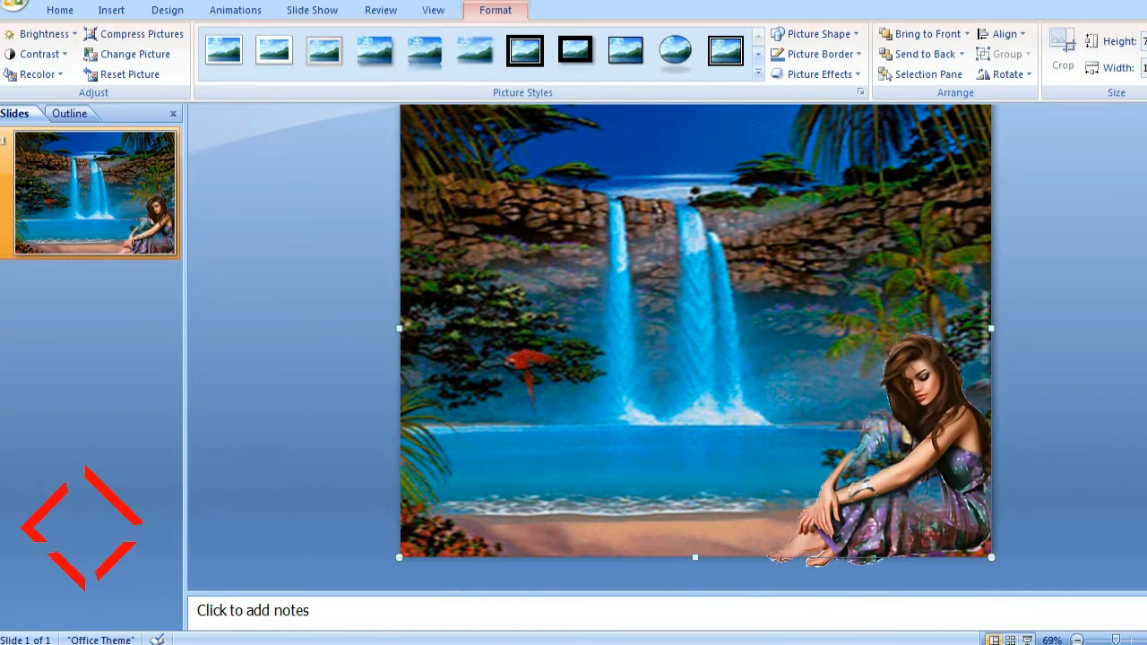
Insert the red flower picture, shrink it and place it just outside the slide's upper-left corner.
left_click(111, 10)
left_click(63, 48)
left_click(867, 141)
left_click(1054, 620)
left_click_drag(461, 120, 742, 392)
left_click_drag(835, 483, 456, 212)
left_click_drag(364, 120, 458, 211)
left_click_drag(505, 257, 402, 164)
left_click_drag(353, 118, 397, 158)
left_click_drag(422, 184, 374, 146)
Add a custom Curve motion path to the red flower, winding across the waterfall scene to the slide's right edge above the woman.
left_click(235, 9)
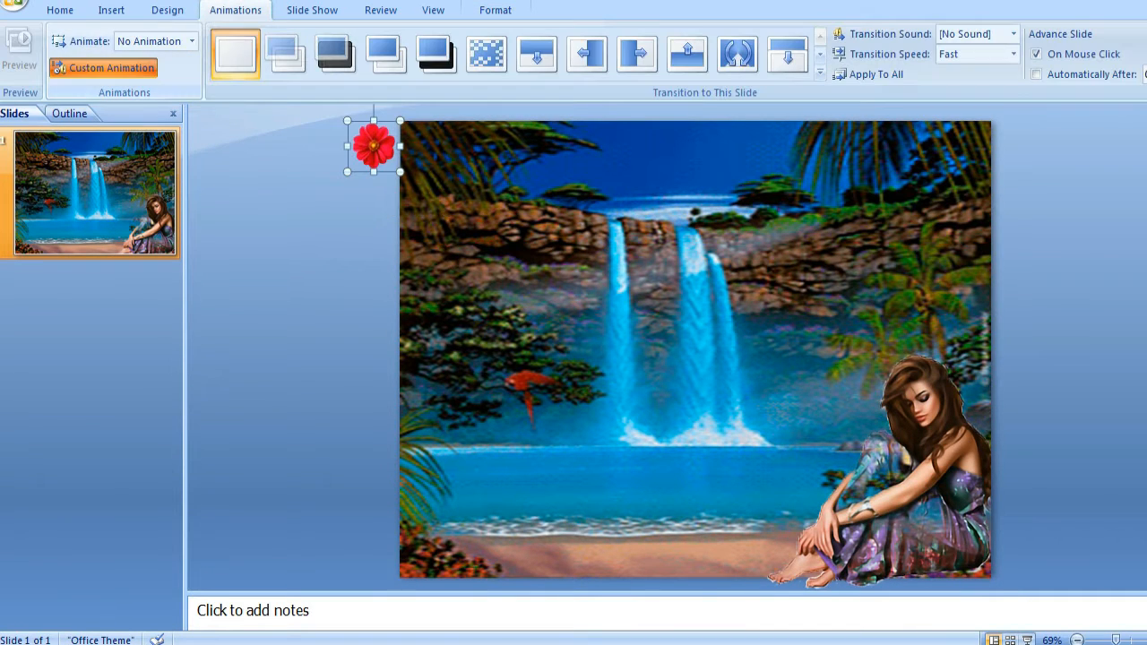
left_click(103, 67)
left_click(1070, 140)
mouse_move(973, 225)
mouse_move(901, 392)
left_click(789, 417)
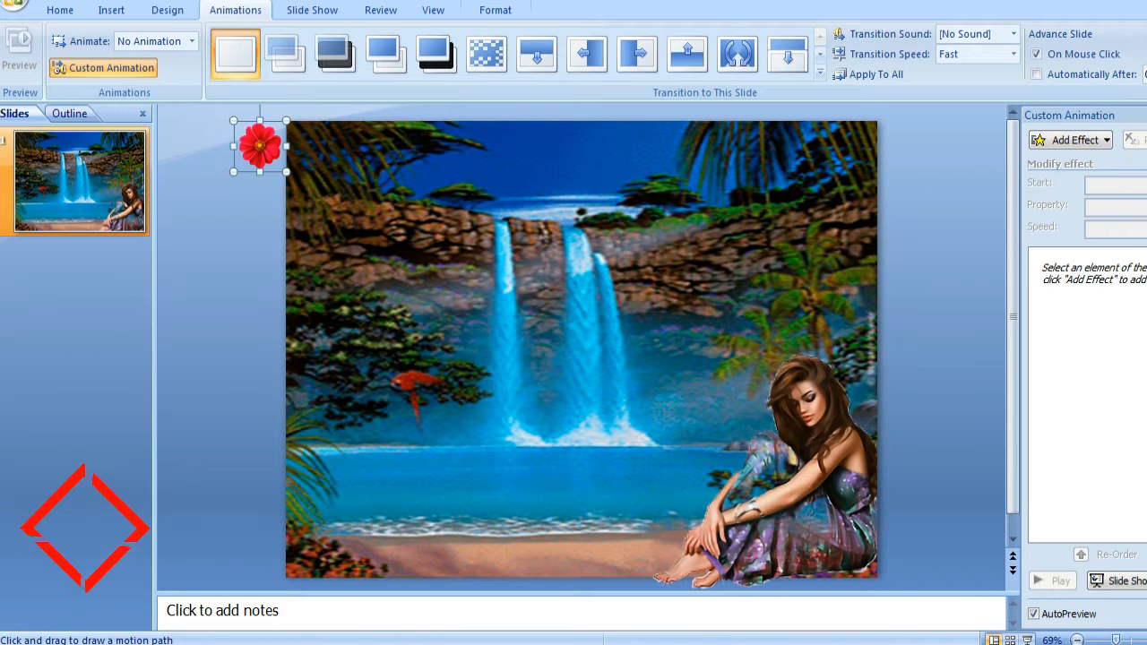
left_click(280, 149)
left_click(357, 163)
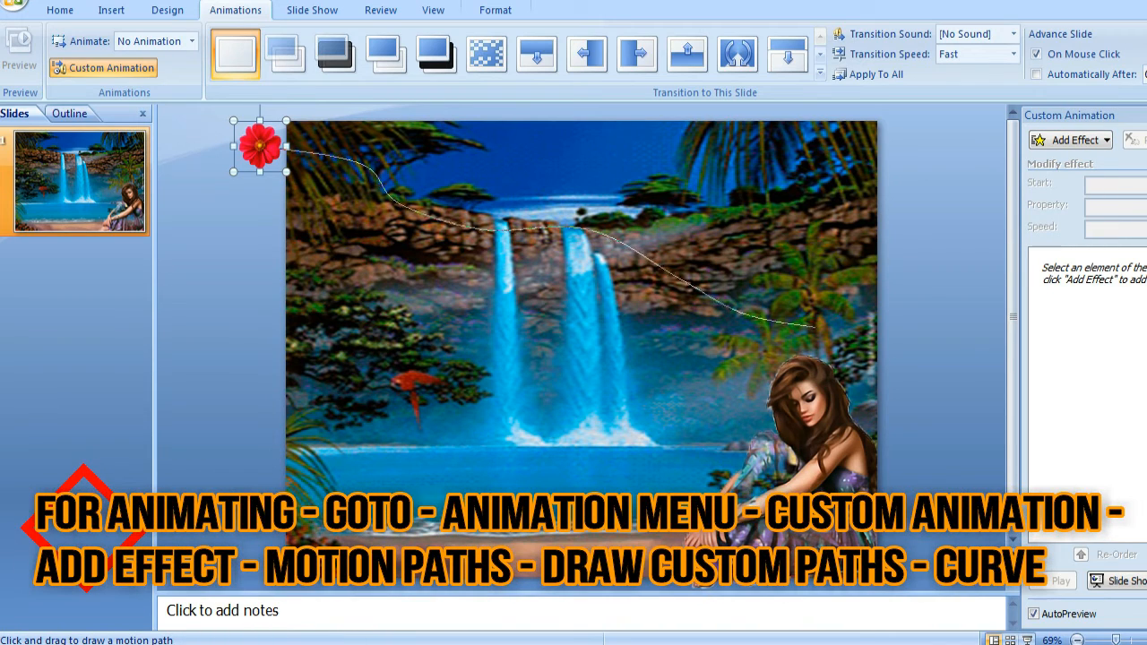
double_click(876, 379)
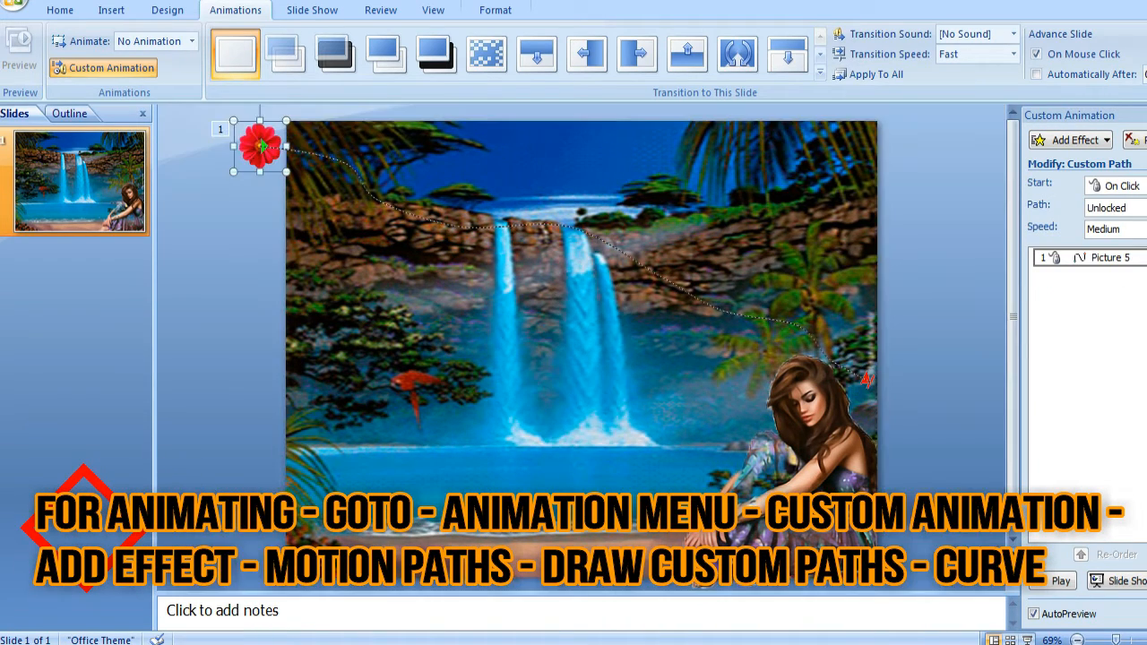
Set the red flower's motion path to start With Previous at Slow speed, and shift the path slightly left.
left_click(1124, 220)
left_click(1111, 228)
left_click(1111, 243)
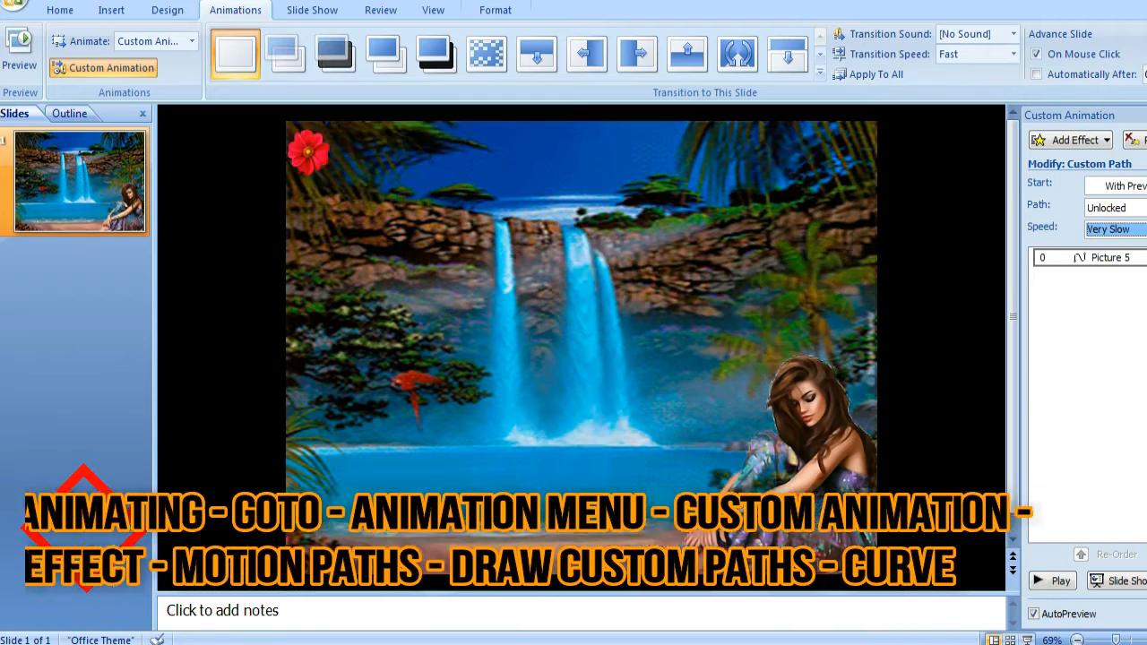
left_click(1115, 229)
left_click(1110, 256)
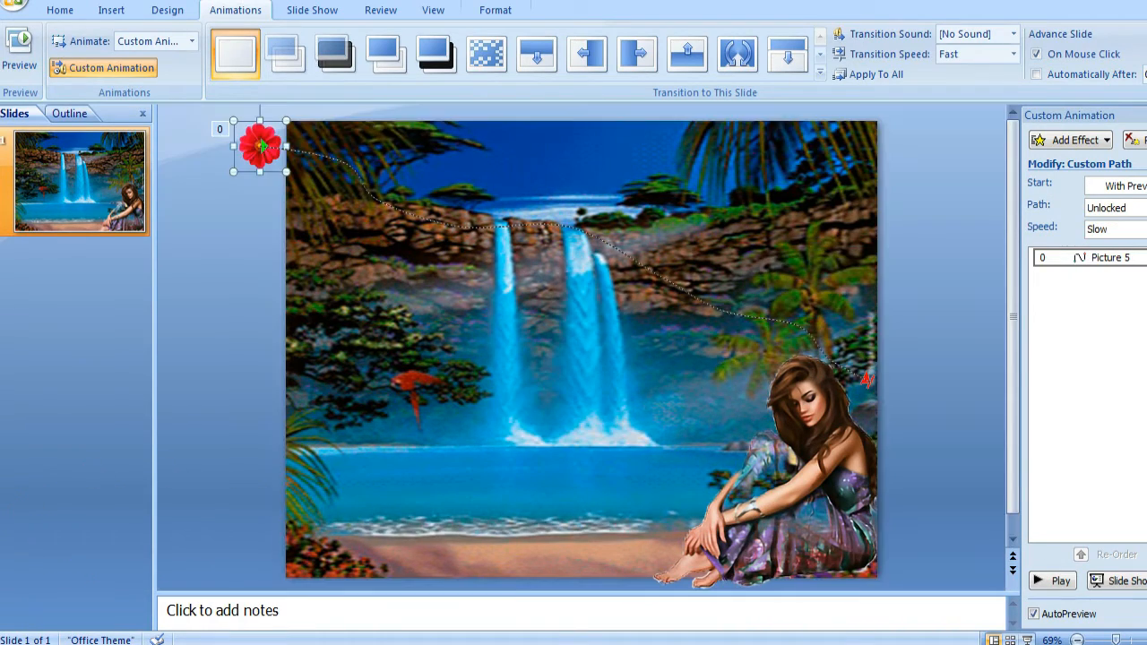
left_click_drag(539, 229, 523, 220)
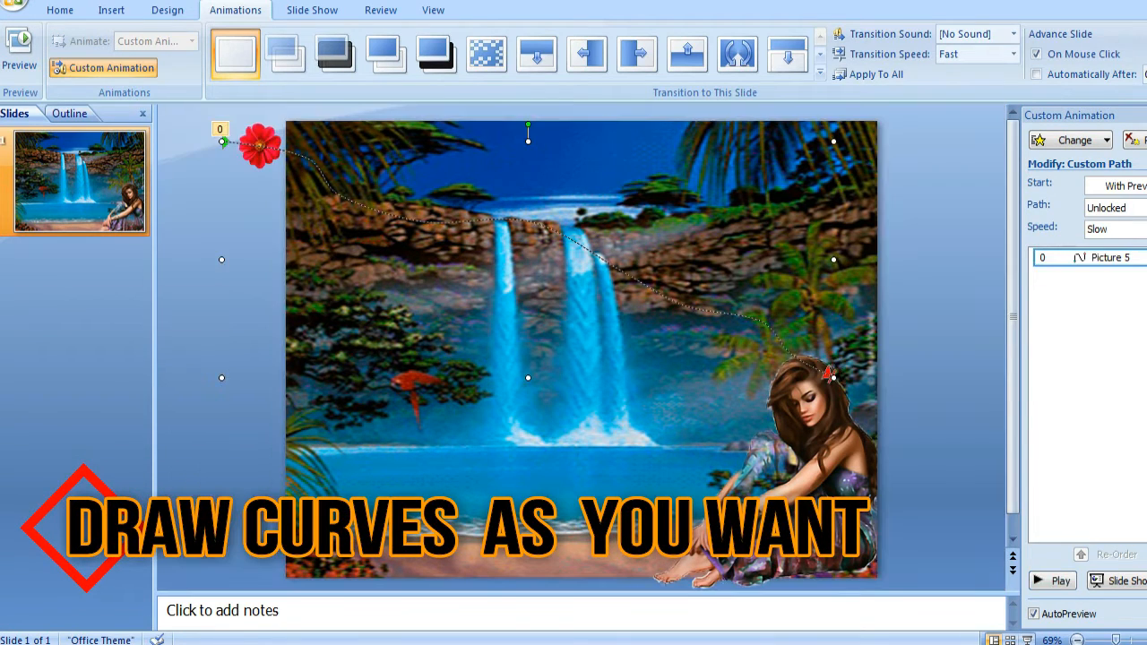
Paste two copies of the animated red flower and stack them below the original outside the slide's left edge.
right_click(256, 146)
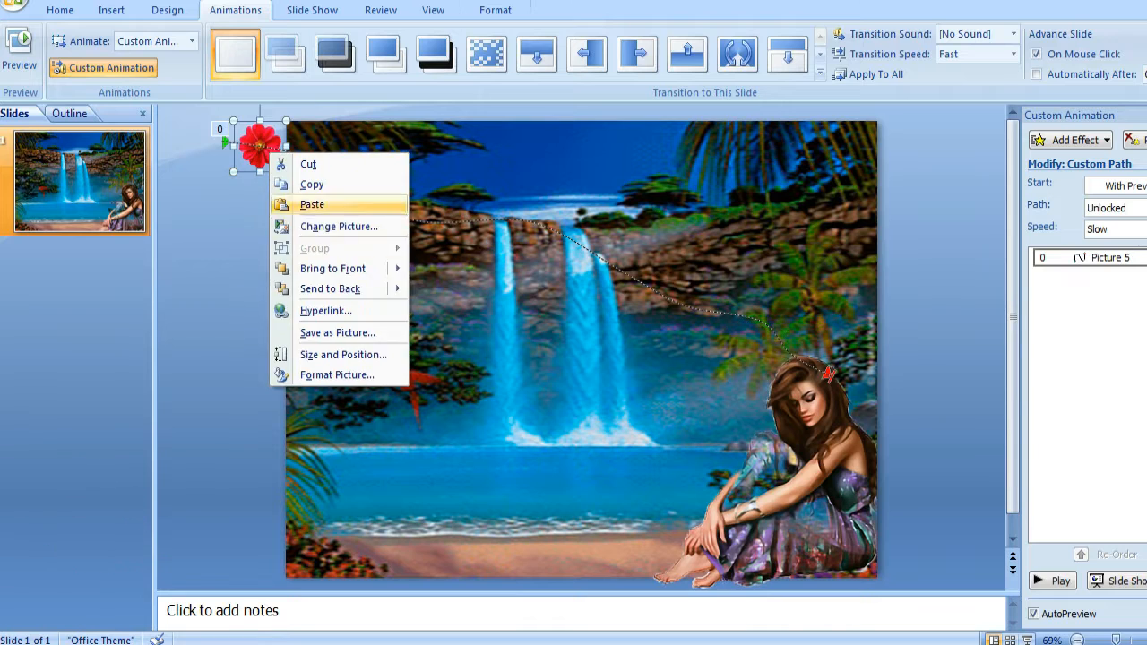
left_click(297, 205)
left_click_drag(269, 156, 260, 215)
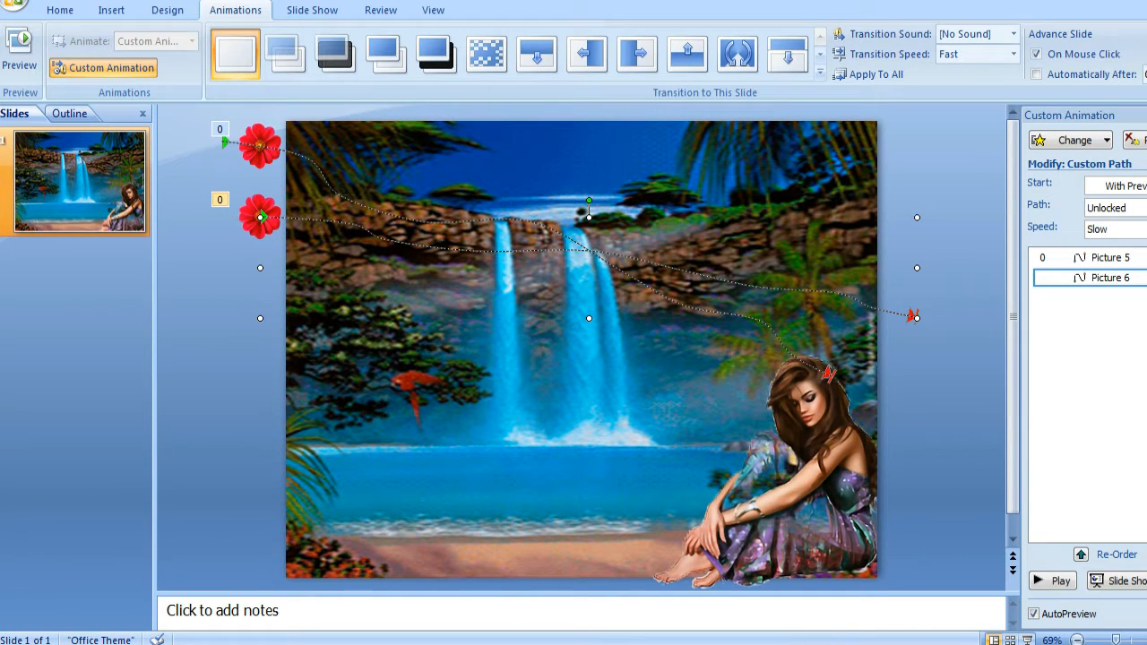
left_click(260, 146)
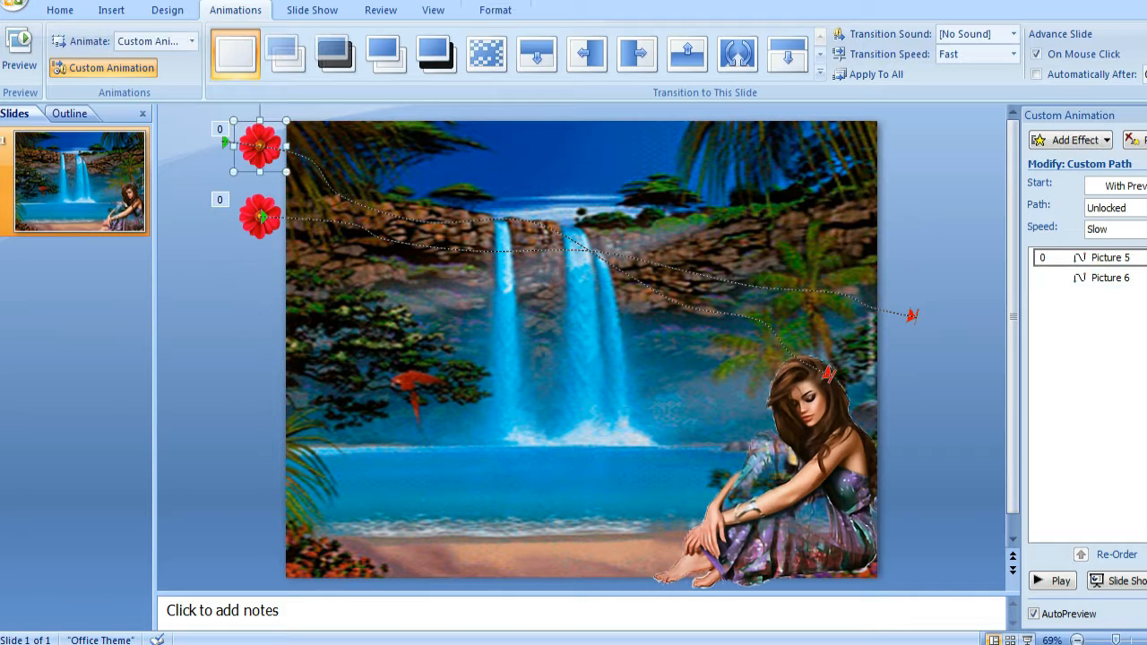
key("ctrl+v")
left_click_drag(269, 156, 247, 278)
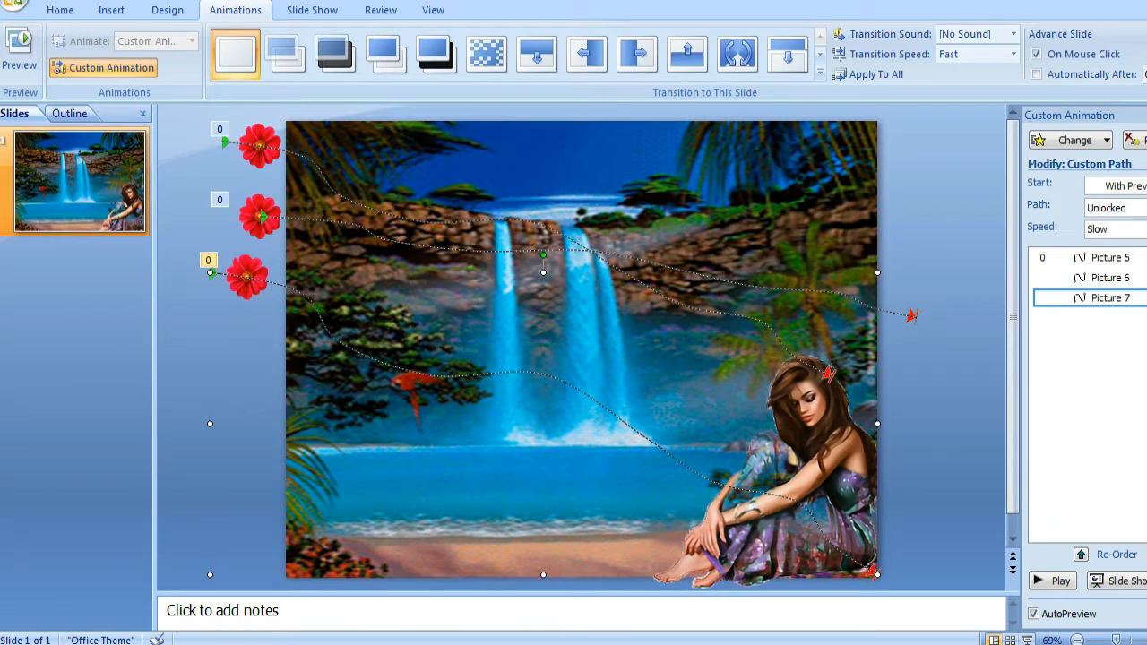
Choose the transition speed for the waterfall slide.
key("Escape")
left_click(1109, 258)
left_click(1013, 54)
left_click(957, 75)
left_click(1109, 297)
left_click(1013, 55)
left_click(957, 73)
Run the slide show from the beginning to watch the flower animations, and exit it.
left_click(312, 10)
left_click(20, 49)
key("Escape")
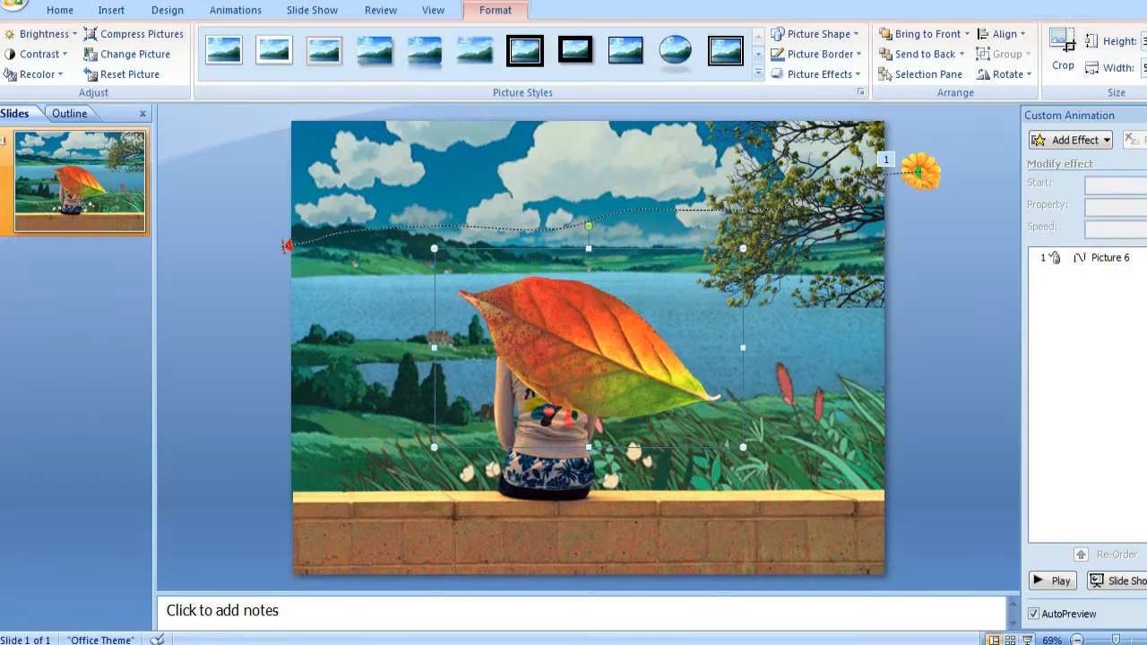
Shrink the autumn leaf below the yellow flower off the slide's right edge, and draw it a wavy custom motion path to the left edge.
left_click_drag(434, 248, 676, 404)
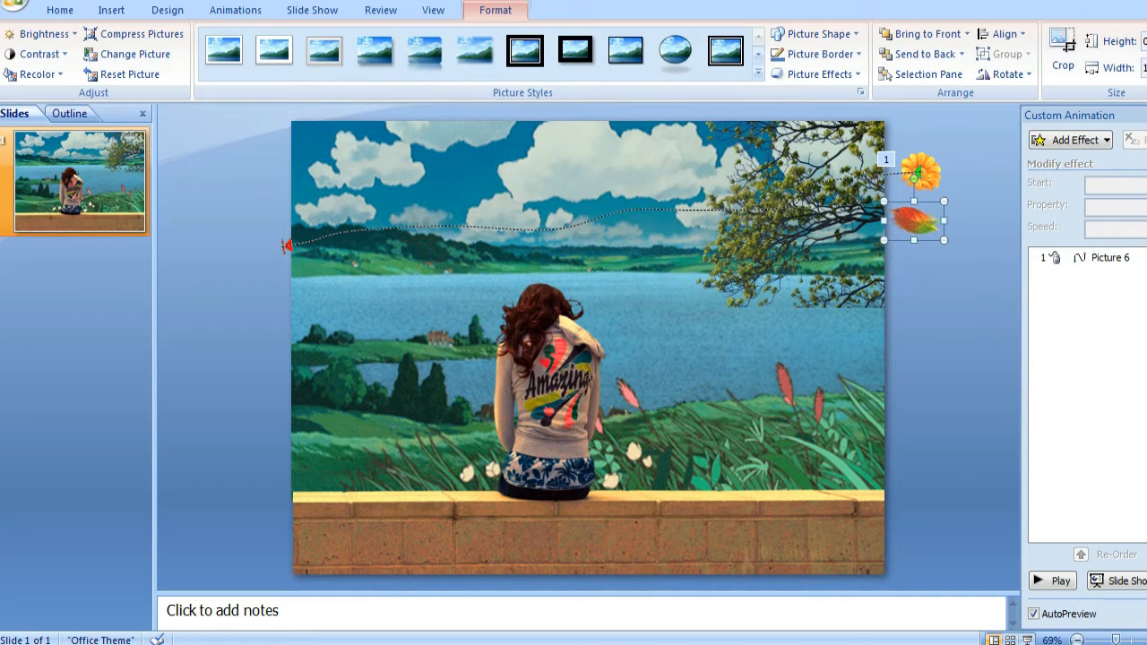
left_click(236, 11)
left_click(104, 68)
left_click(104, 68)
left_click(1071, 140)
mouse_move(1060, 223)
mouse_move(911, 396)
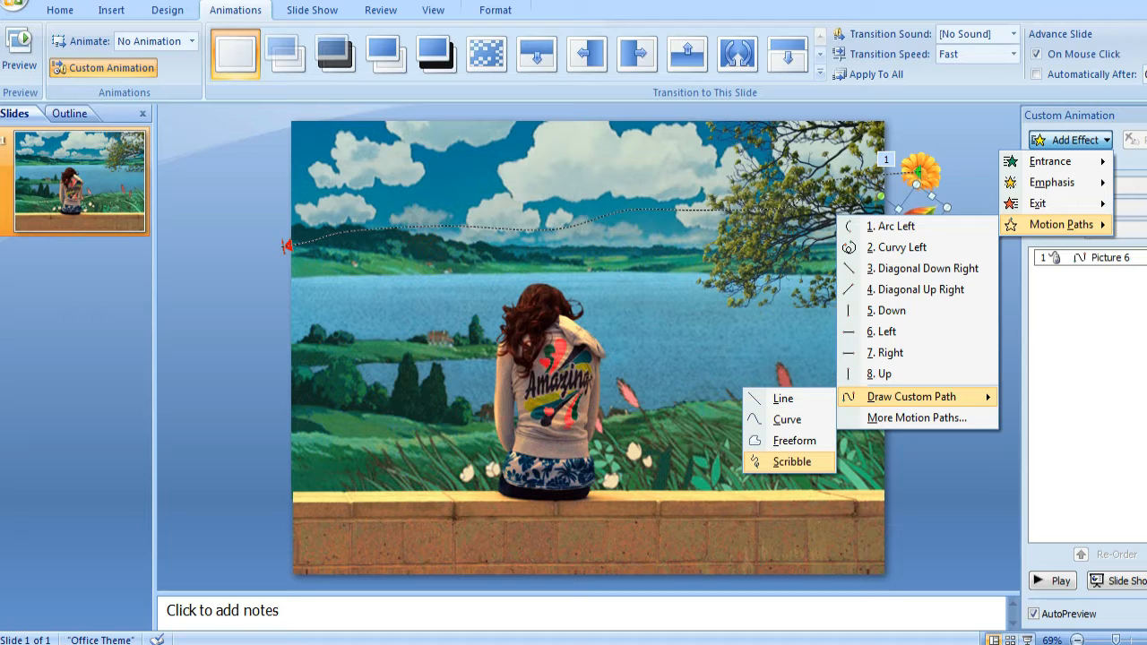
left_click(794, 440)
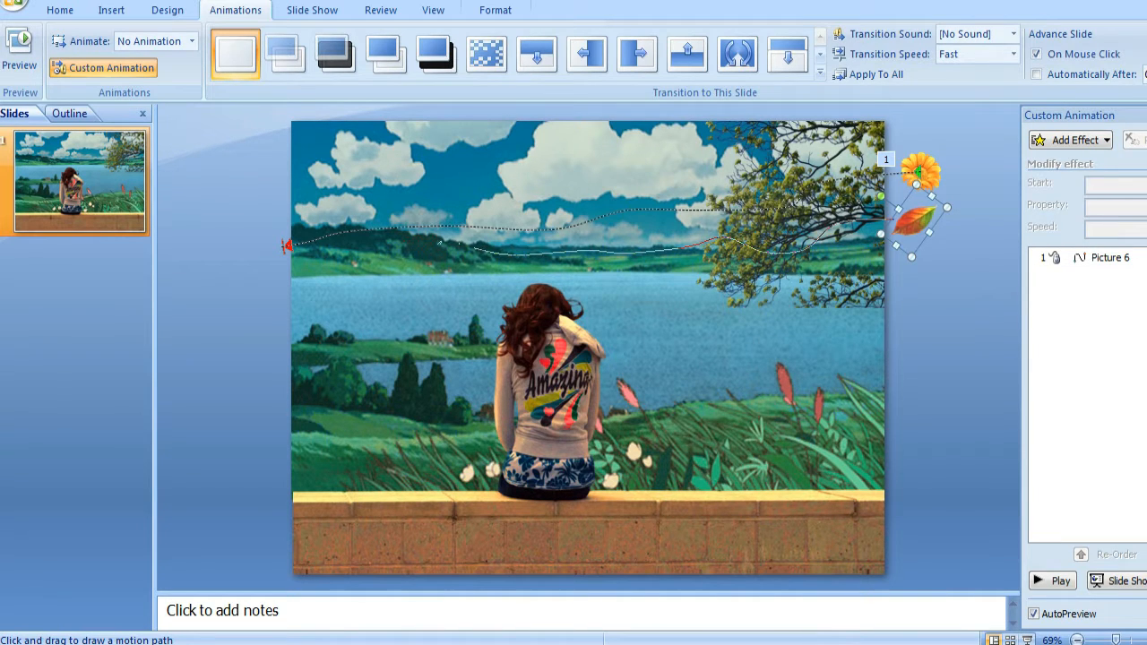
left_click_drag(287, 245, 285, 244)
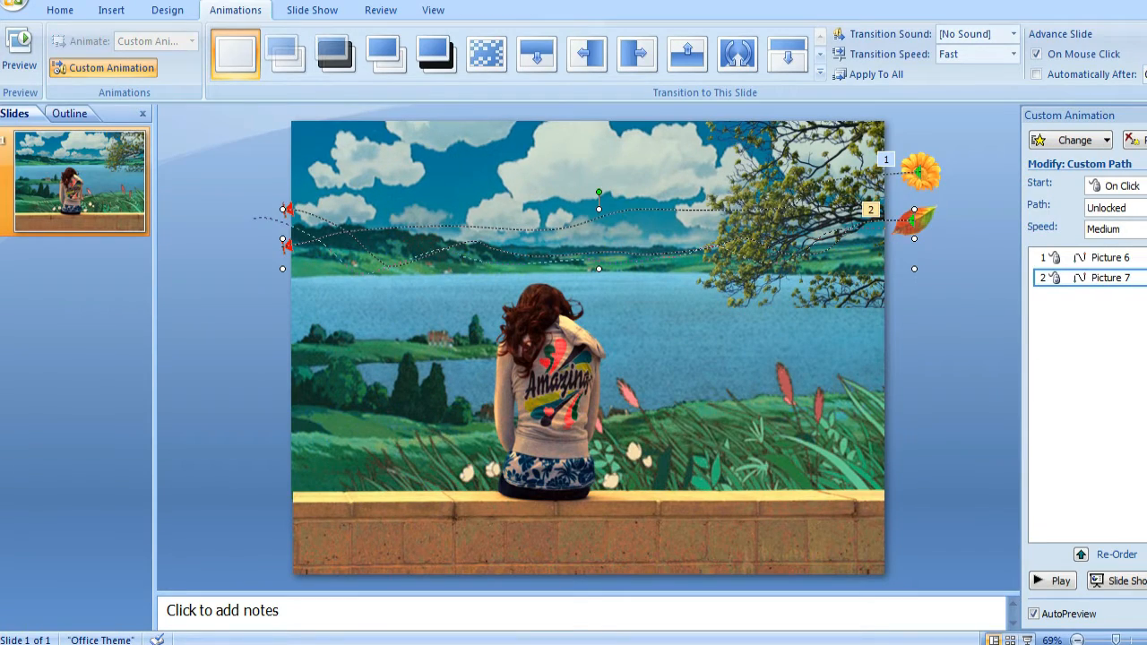
Preview the animations and set the motion path speed of both the leaf and the yellow flower to Slow.
left_click(1053, 580)
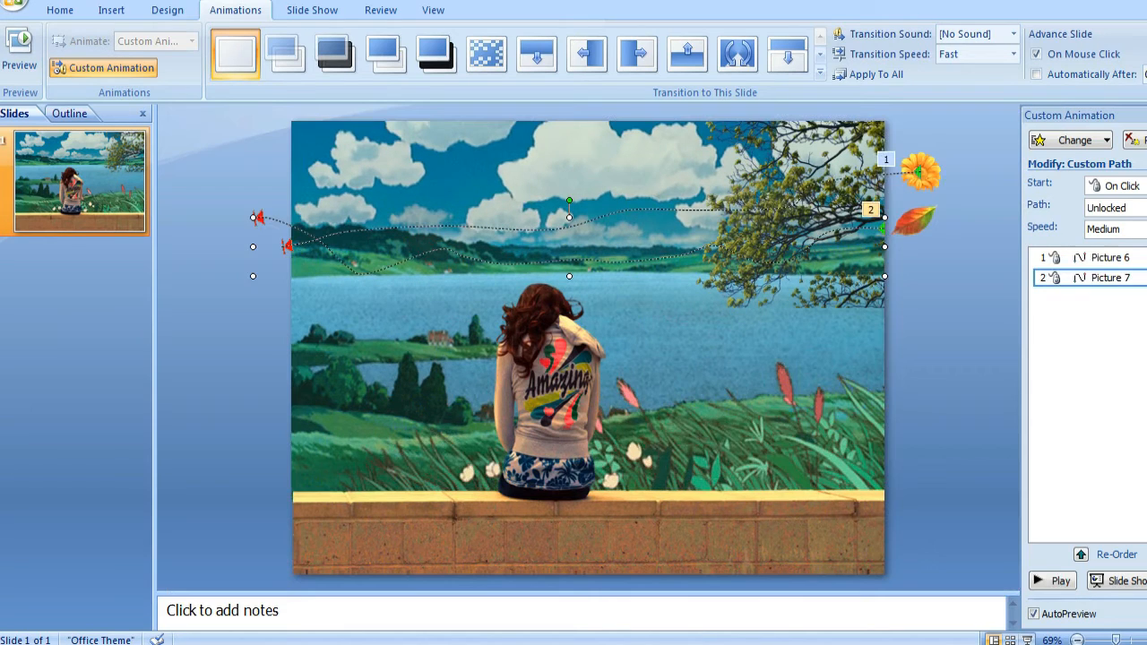
left_click(914, 222)
left_click(1096, 258)
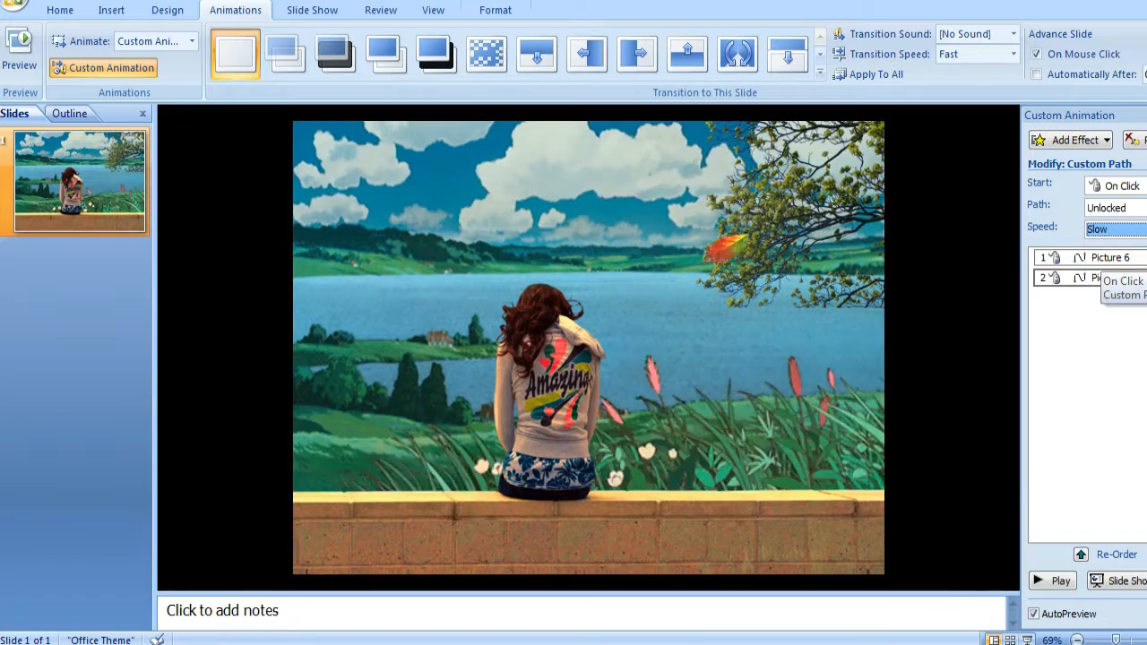
left_click(1103, 258)
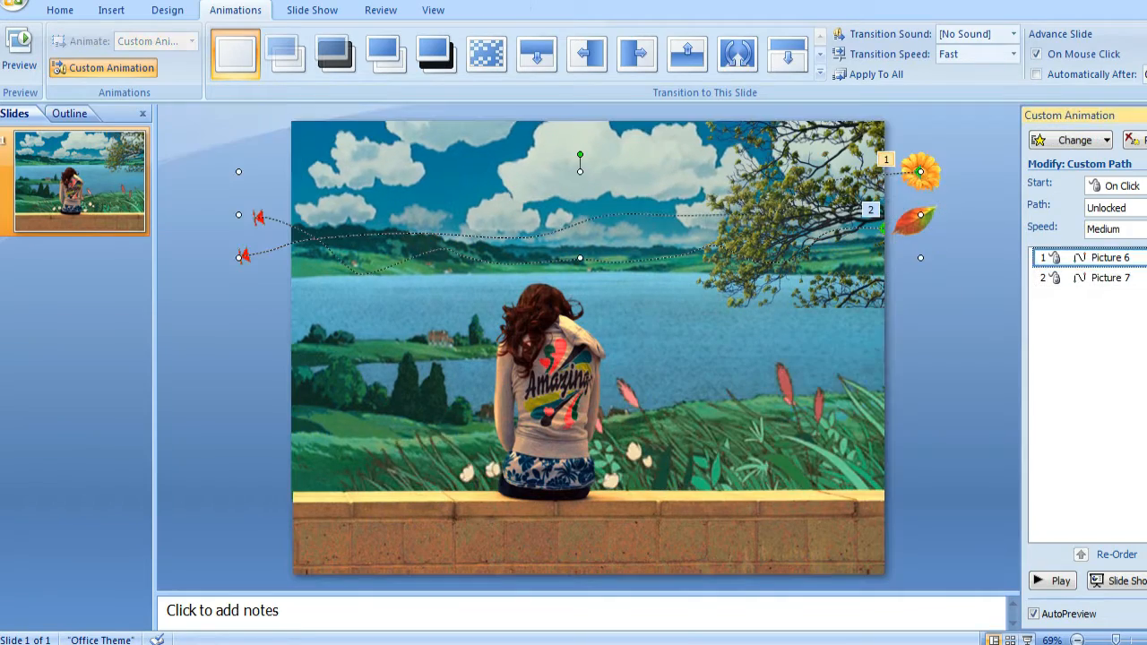
left_click(1096, 258)
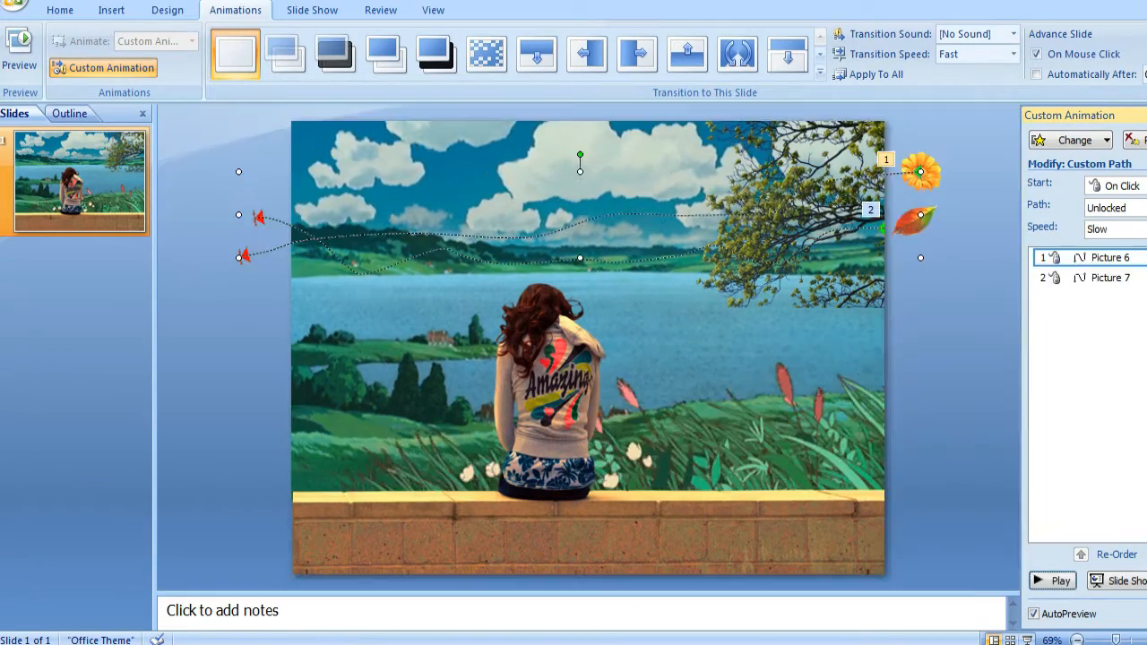
Add a Spin emphasis effect to the leaf and preview the slide's animations.
left_click(915, 221)
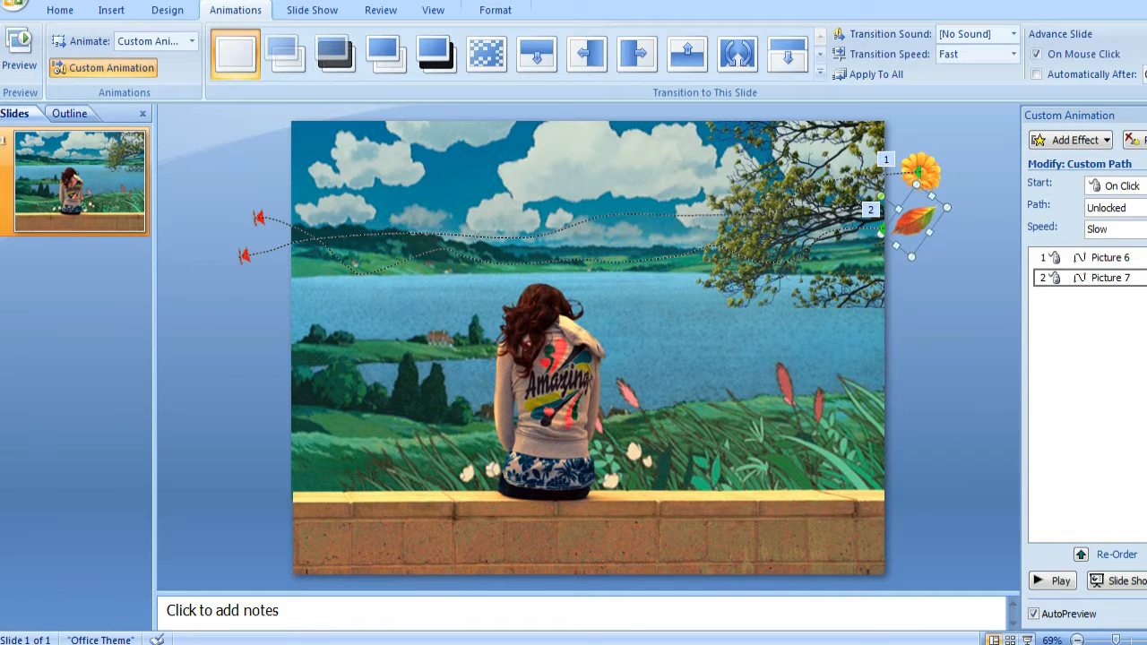
left_click(1070, 140)
mouse_move(1052, 183)
left_click(901, 268)
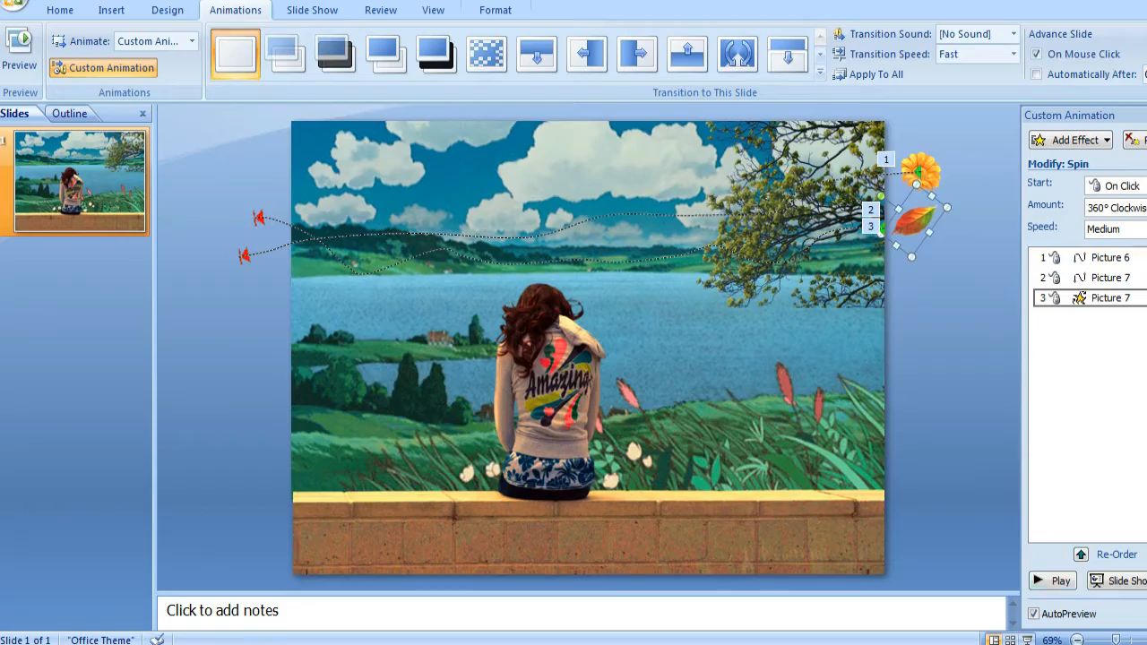
left_click(1052, 580)
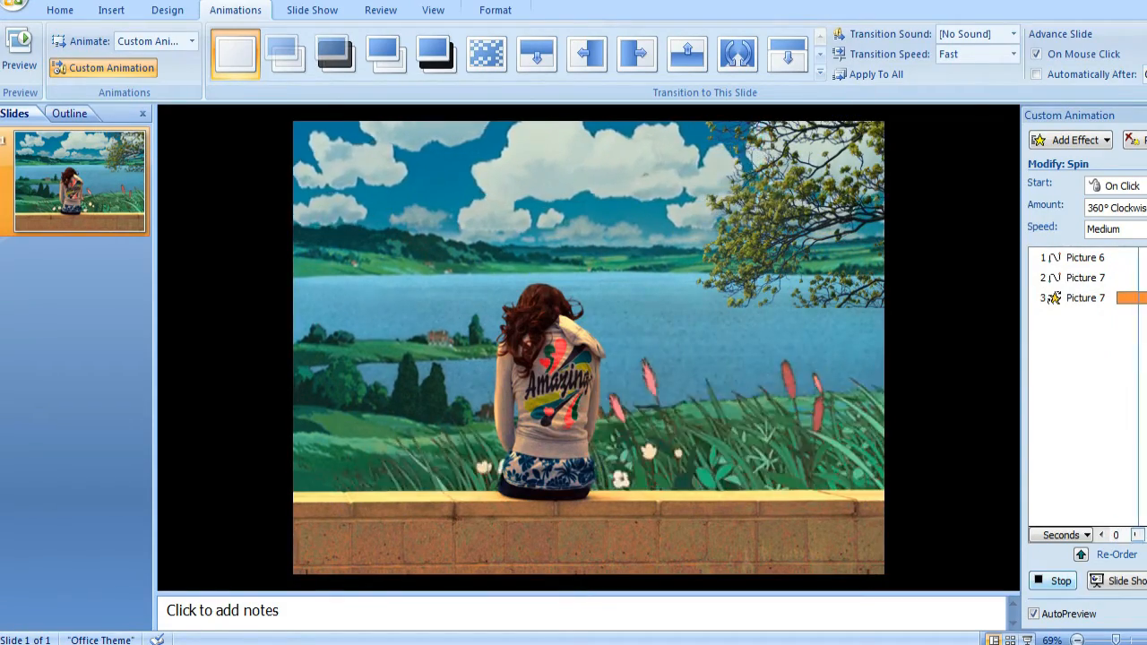
Insert the soccer ball picture, enlarge it and rest it on the wall beside the seated girl.
left_click(111, 9)
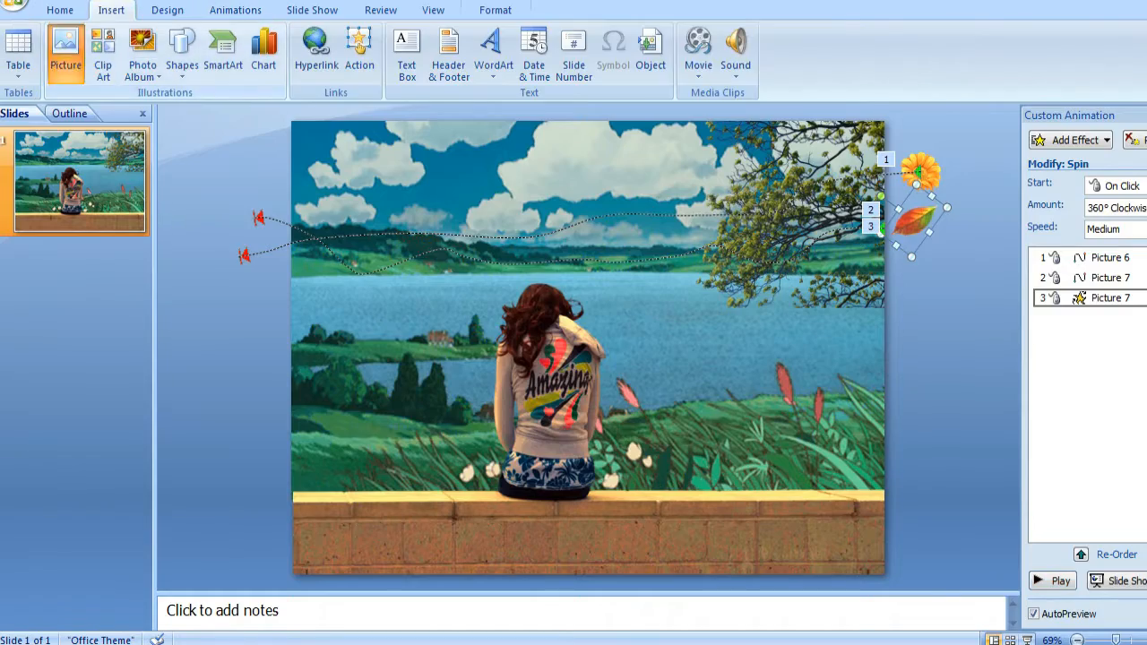
left_click(63, 45)
left_click(671, 130)
left_click(1052, 617)
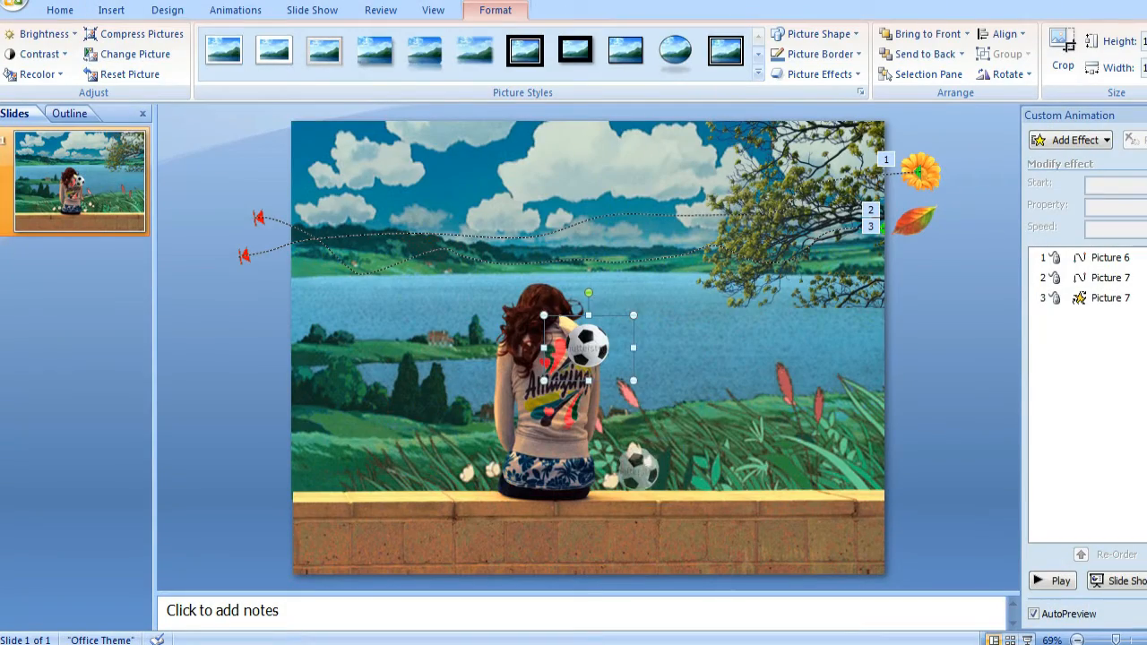
left_click_drag(588, 347, 638, 469)
left_click_drag(683, 436, 649, 458)
left_click_drag(741, 392, 728, 403)
left_click_drag(645, 460, 655, 454)
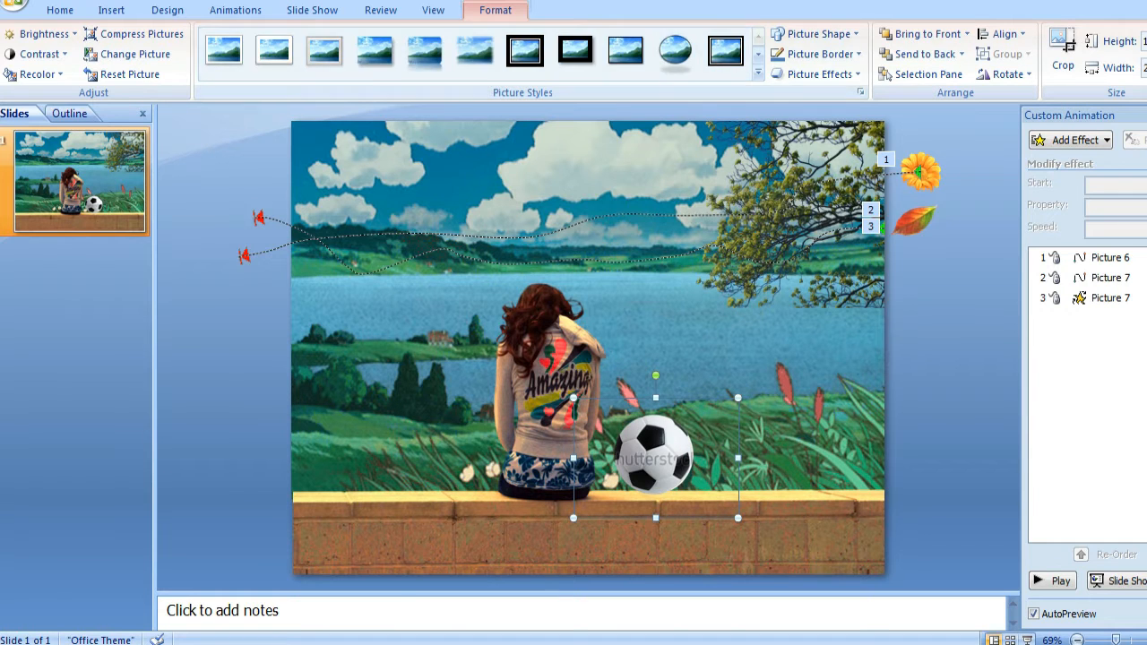
Draw a custom motion path for the soccer ball that bounces in waves along the wall and ends beyond the slide's left edge.
left_click(236, 11)
left_click(105, 68)
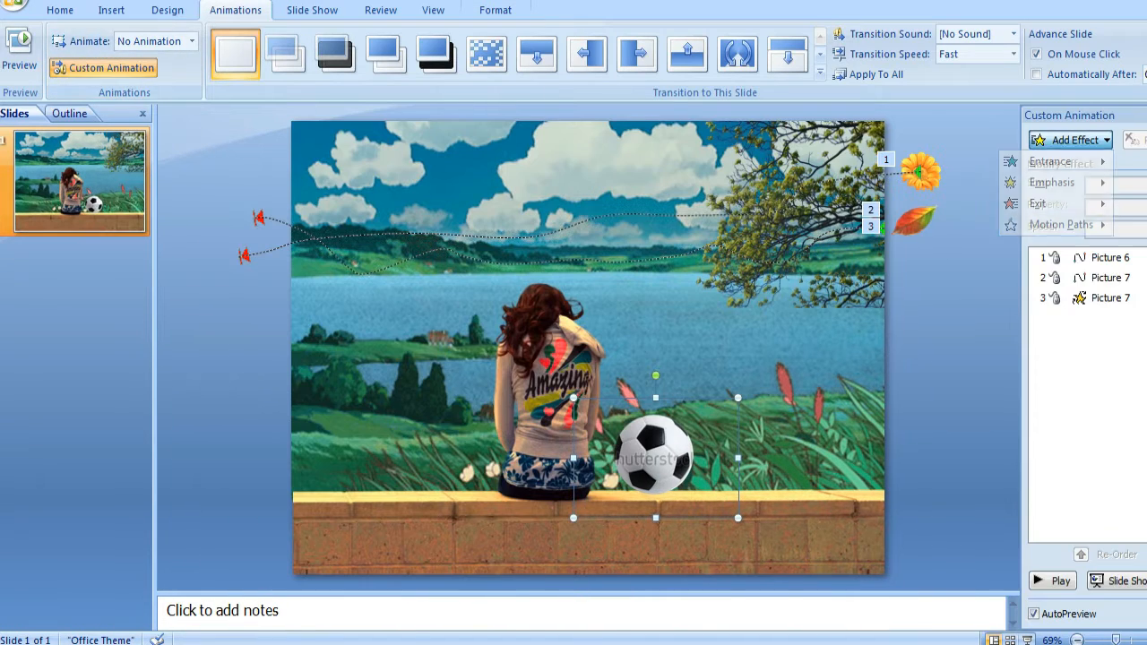
left_click(1068, 140)
mouse_move(1049, 223)
mouse_move(908, 394)
left_click(777, 419)
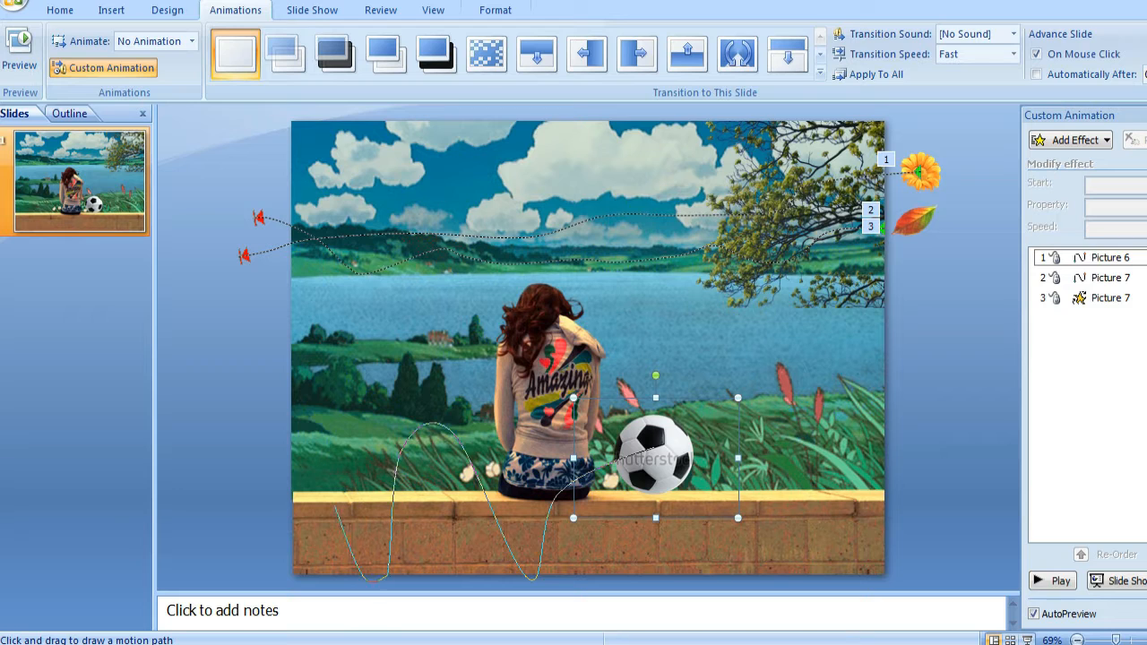
double_click(187, 464)
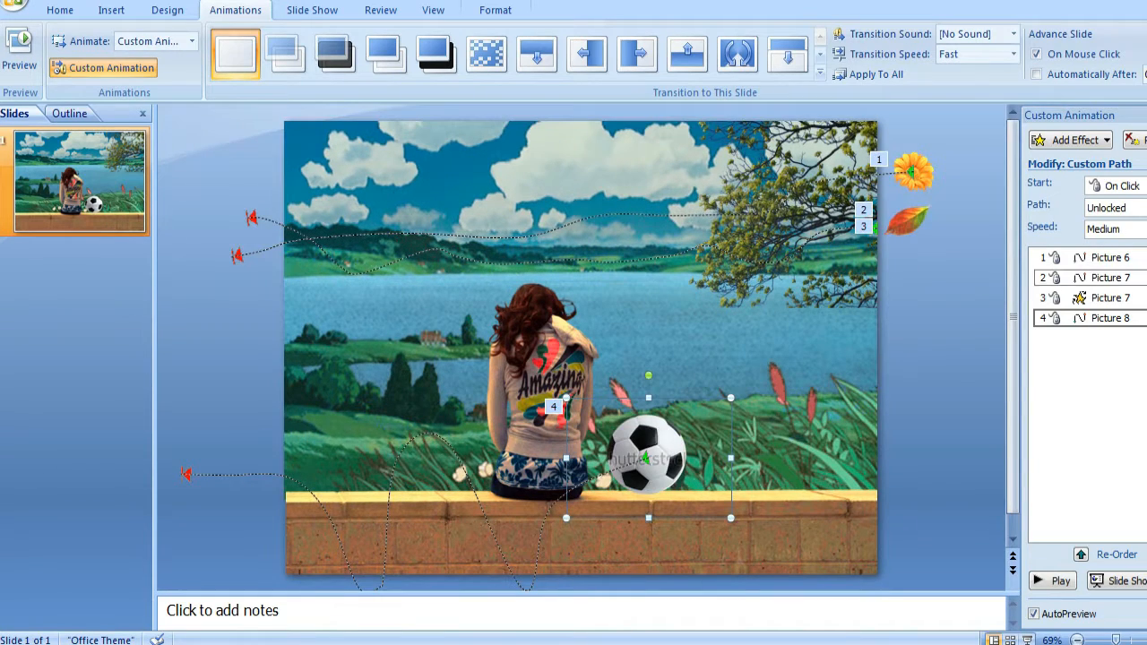
Set the speed of the yellow flower's motion path to Slow.
left_click(1110, 258)
left_click(1136, 230)
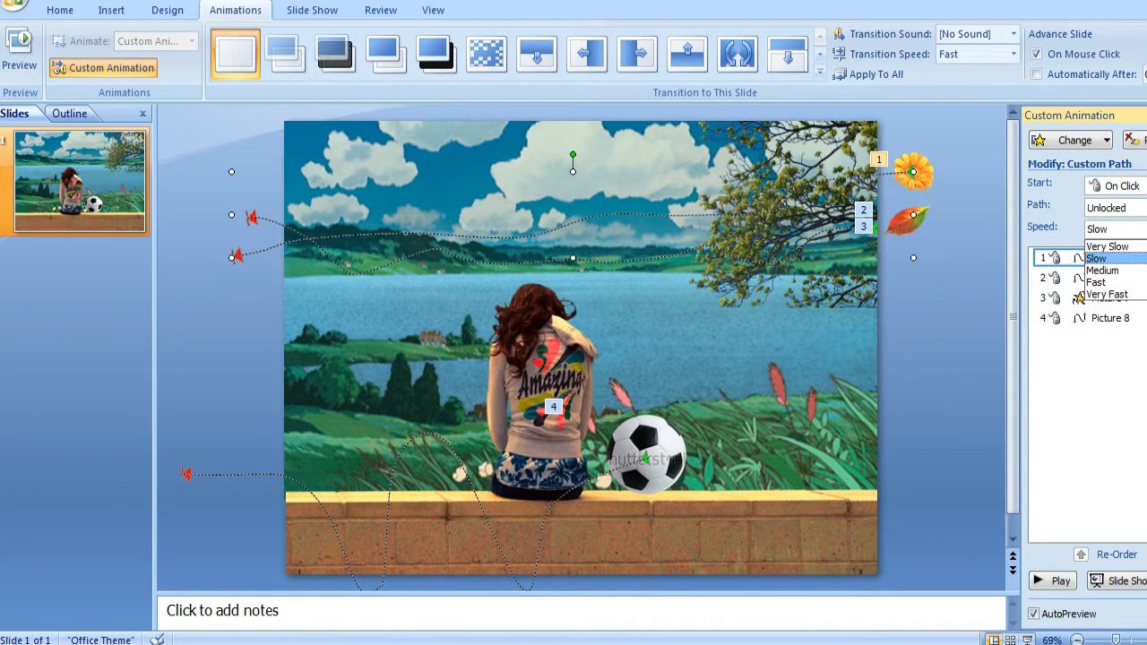
left_click(1106, 258)
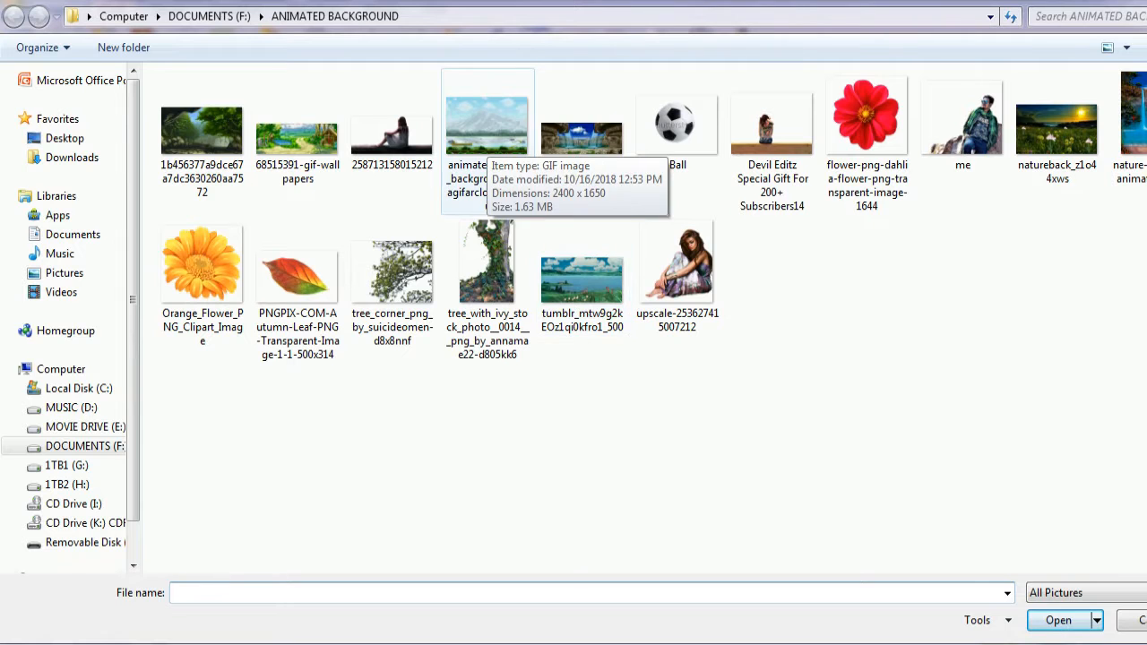
Insert the tumblr lake landscape as the full-slide background, and place the "me" picture of the seated man over it.
double_click(582, 279)
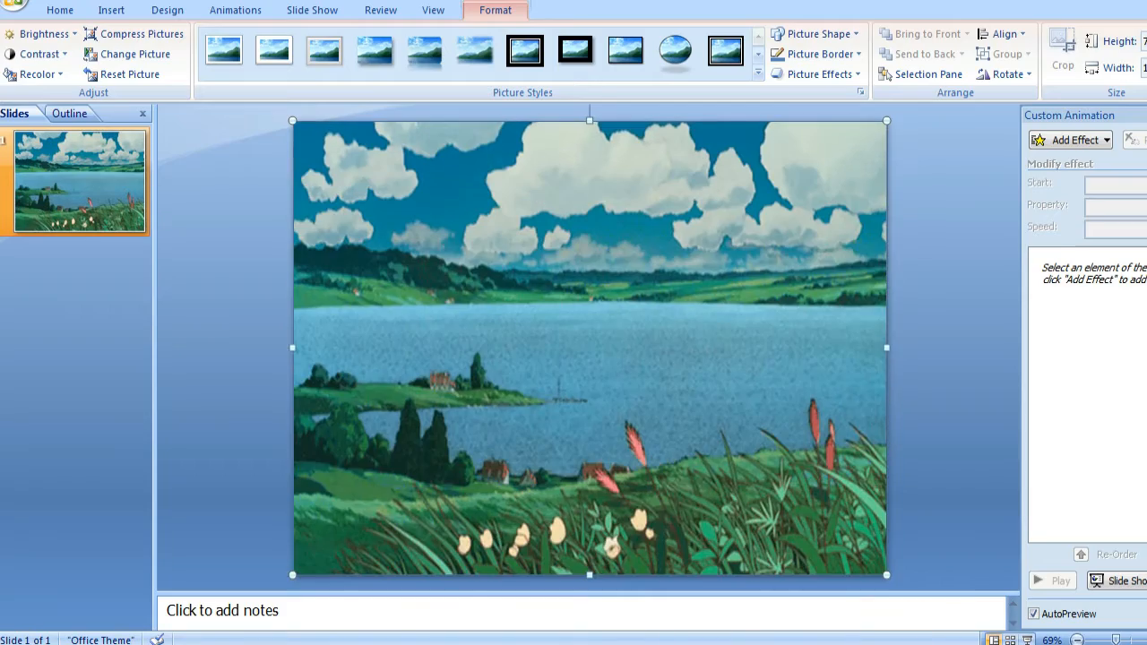
left_click(941, 192)
left_click(111, 11)
left_click(65, 52)
left_click(962, 124)
key("Return")
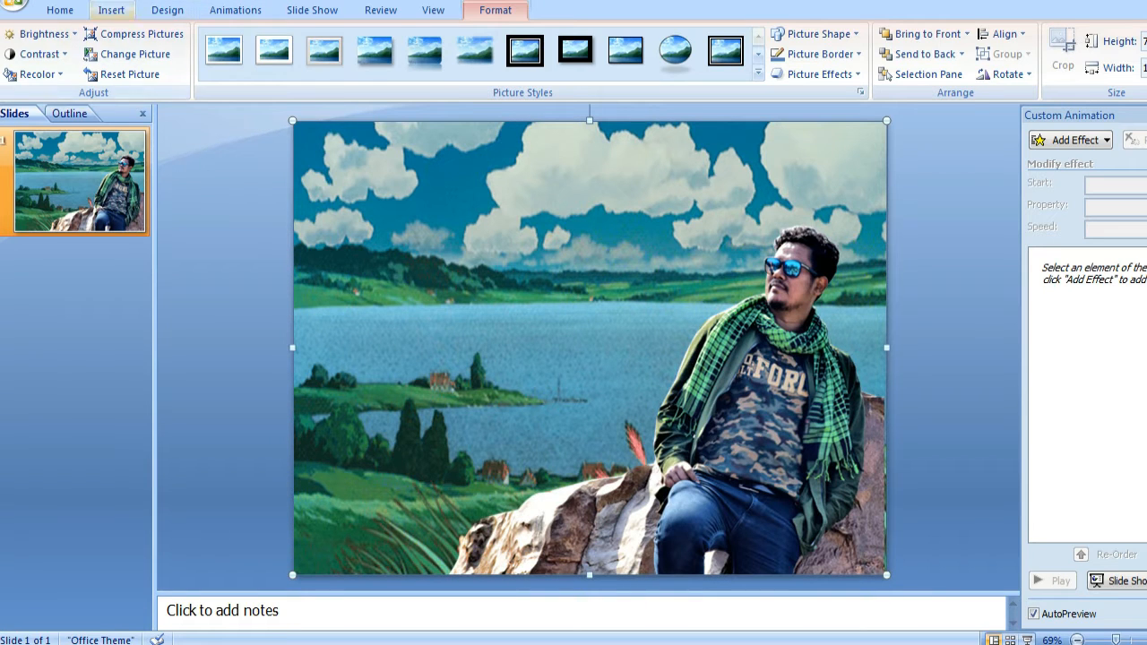
Insert a WordArt text over the sky and give it the pale grey WordArt style.
left_click(111, 10)
left_click(493, 54)
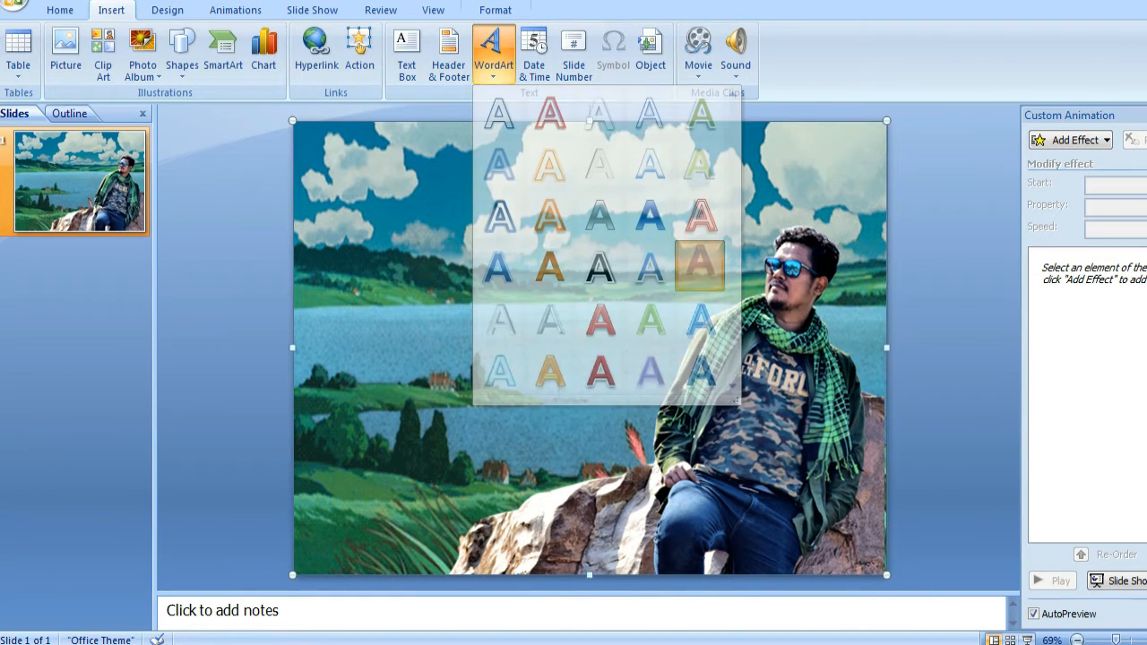
left_click(700, 265)
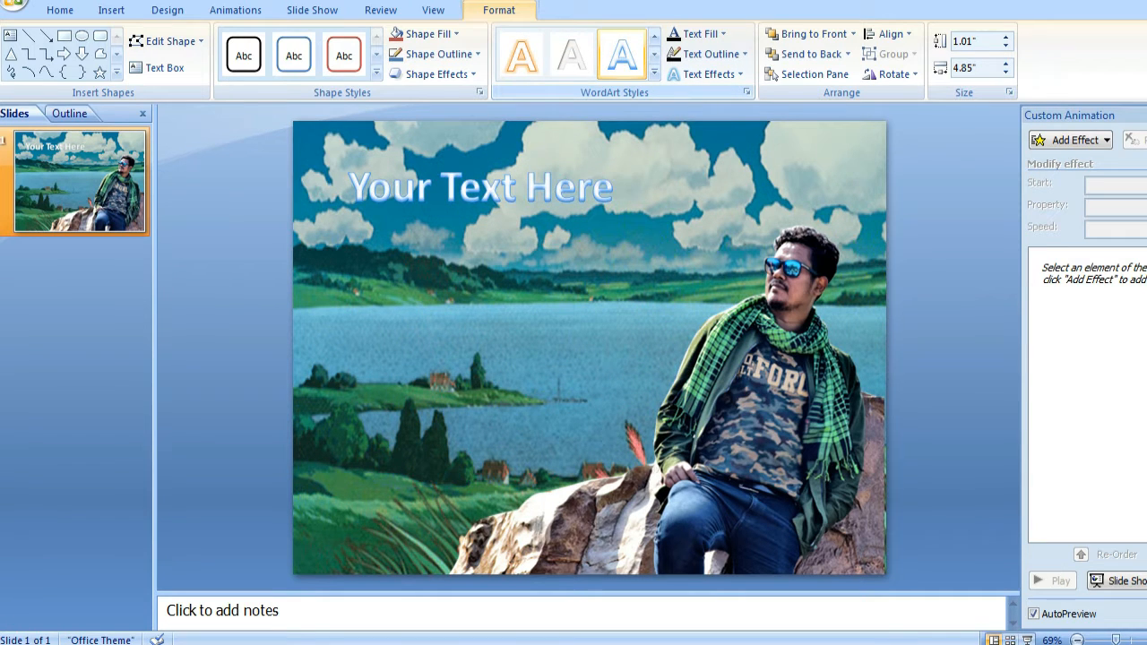
left_click(572, 56)
Replace the WordArt placeholder with three lines: "THANKS FOR WATCHING", "LIKE, SHARE, SUBSCRIBE" and "FOR MORE CONTENT".
left_click(555, 187)
key("ctrl+a")
type("THANKS FOR WATC")
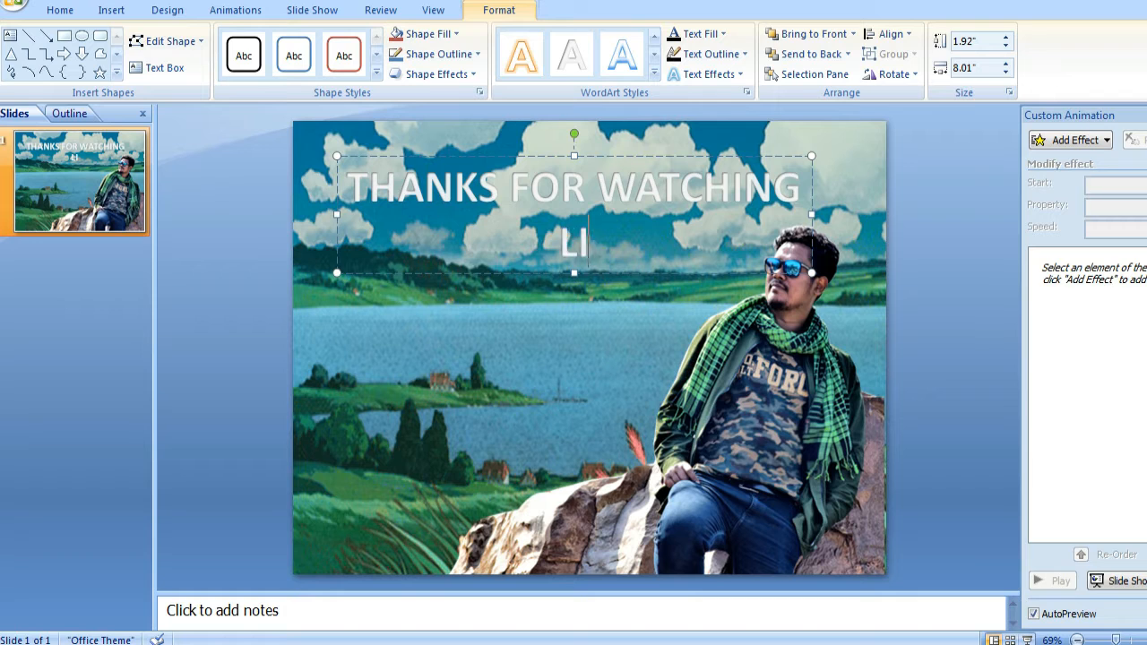
type("HING LIKE, SHARE")
type(", SUBSCRIBE")
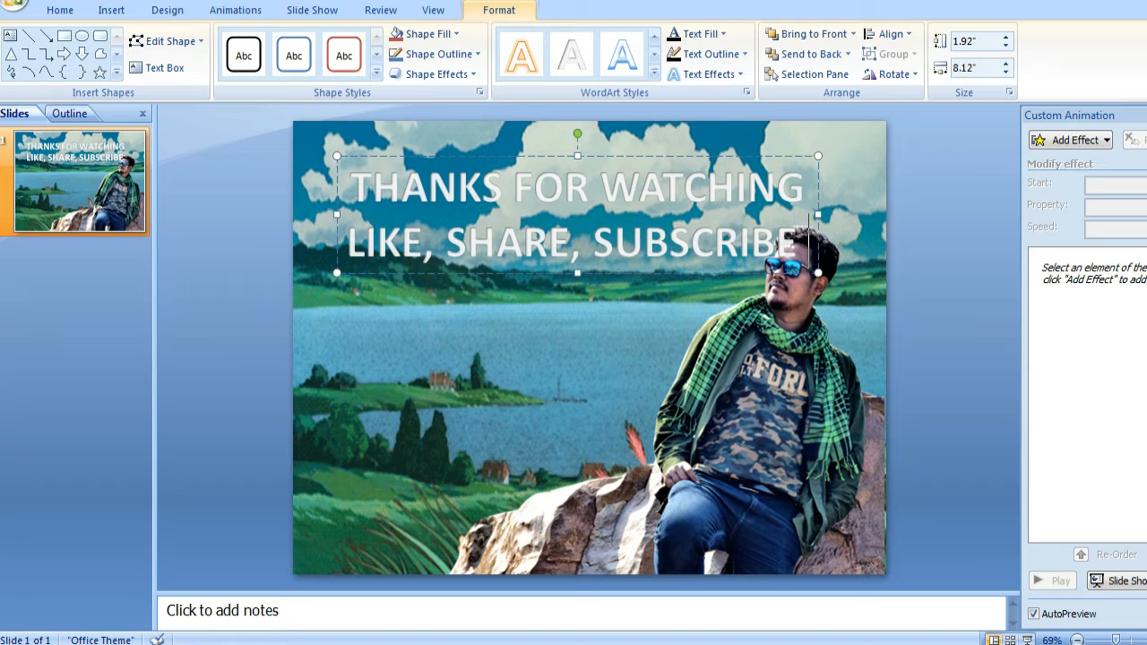
type("FOR MORE CONTENT")
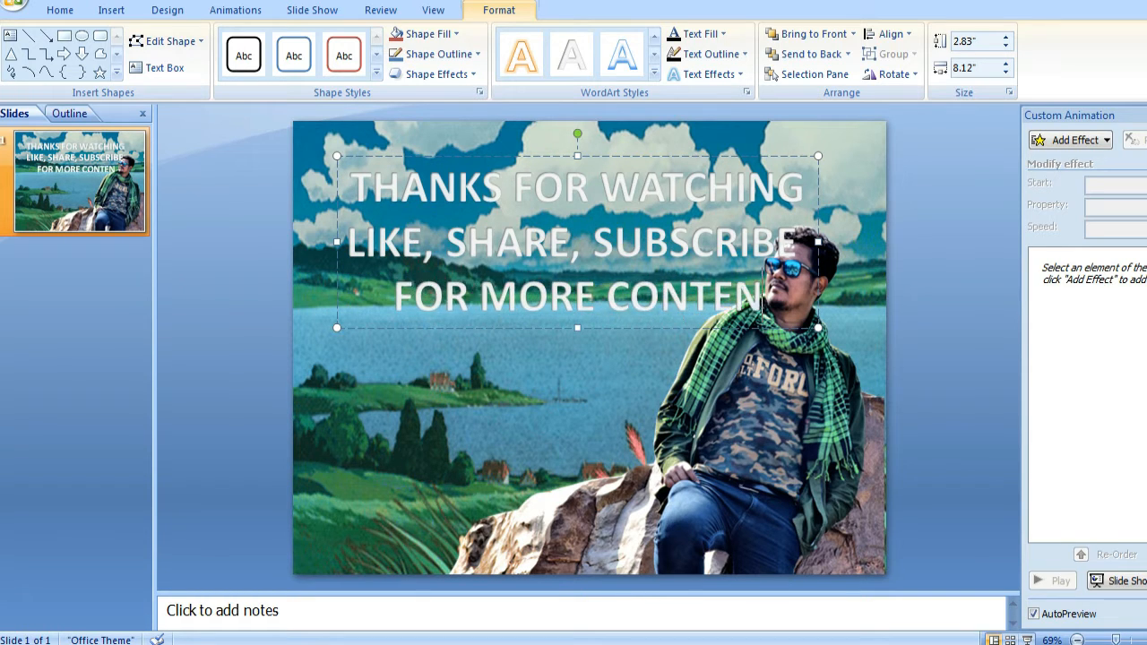
Narrow the WordArt box to about 7.42" and change all its text to a green WordArt style.
left_click_drag(818, 242, 776, 242)
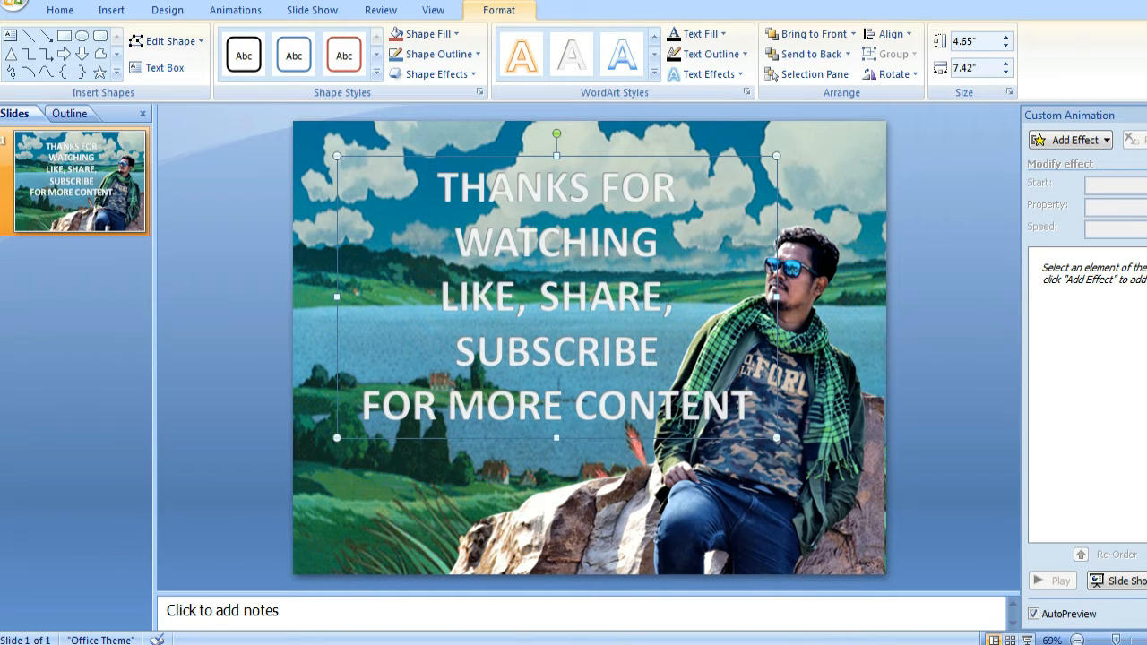
key("ctrl+a")
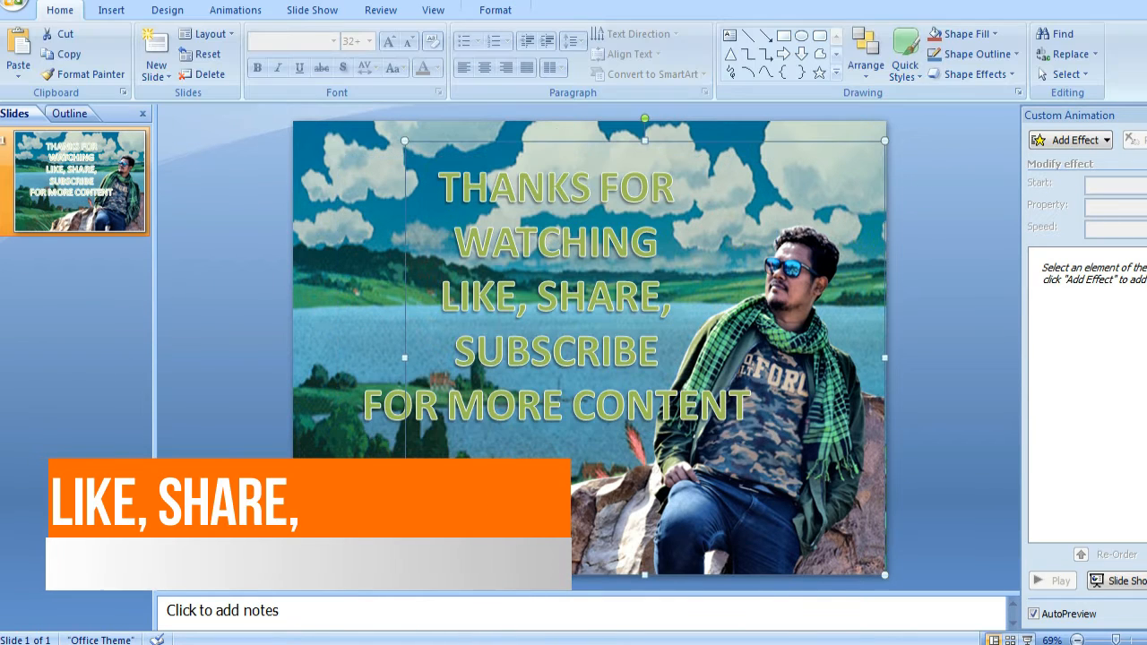
Add a Zoom entrance effect to the WordArt text and set its speed to Slow.
left_click(559, 240)
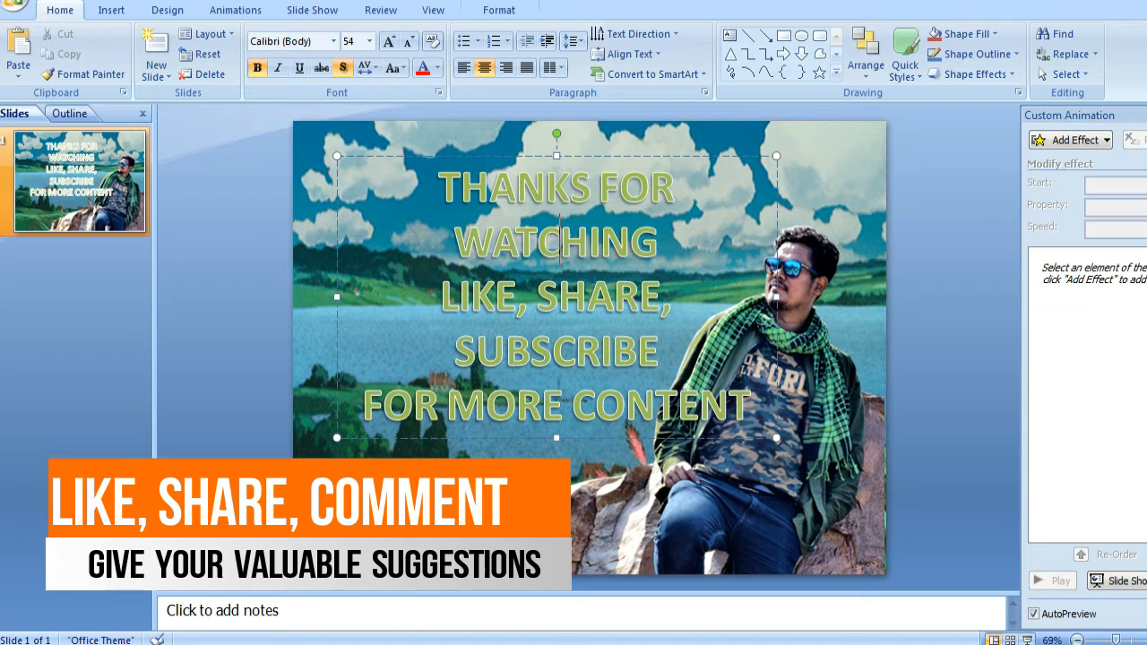
left_click(1070, 140)
mouse_move(1050, 161)
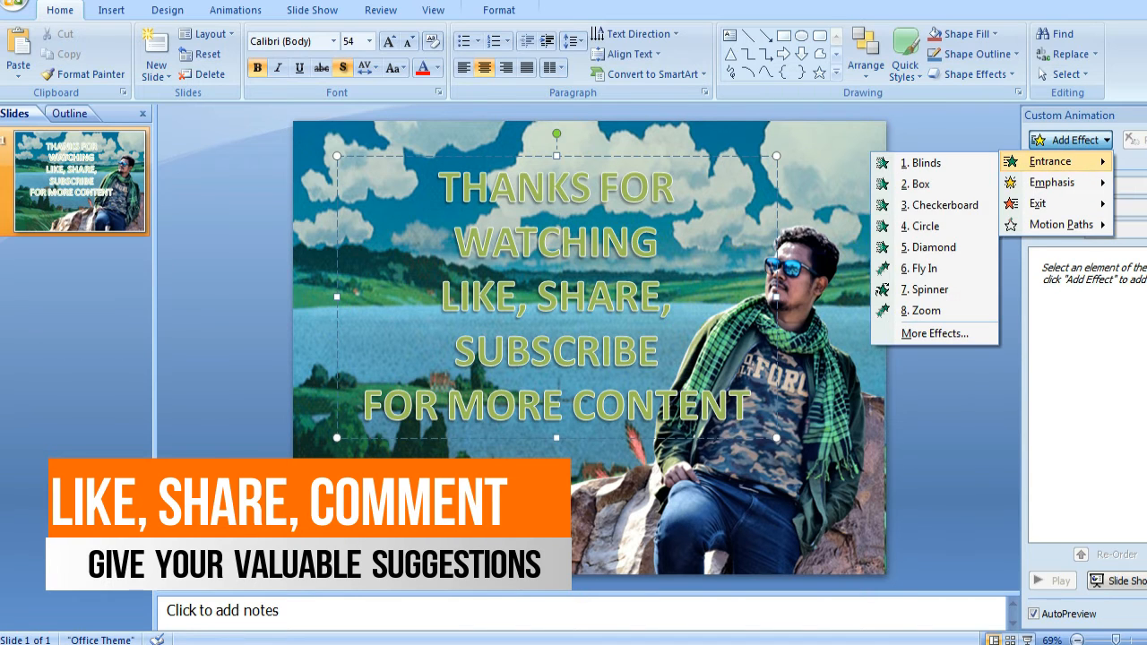
left_click(923, 310)
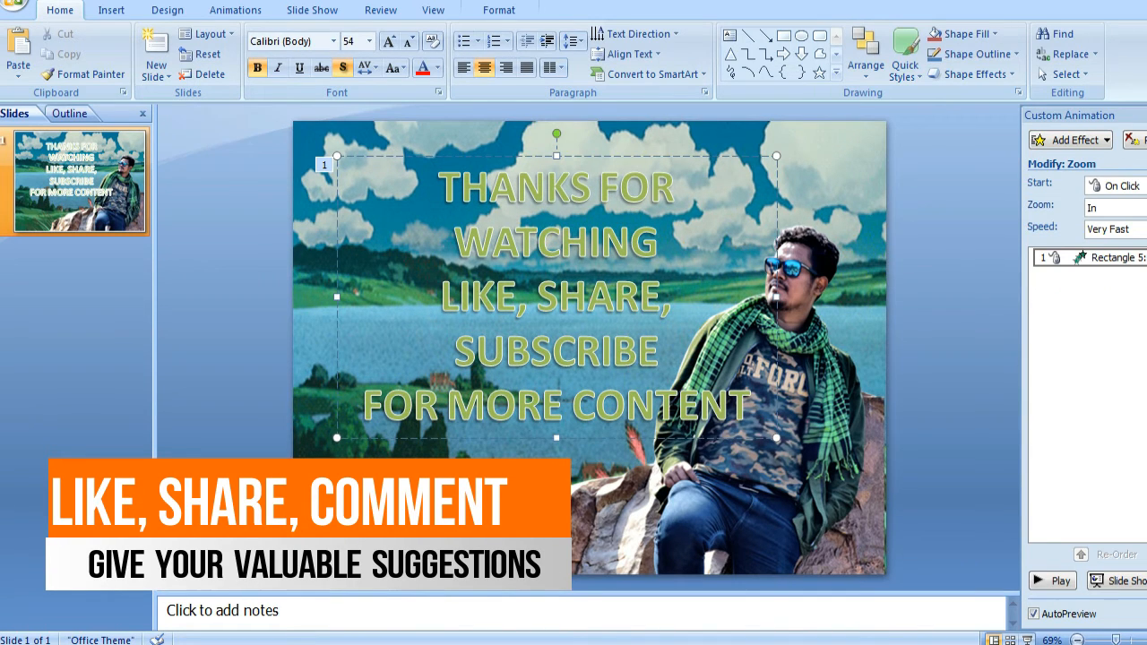
left_click(1097, 258)
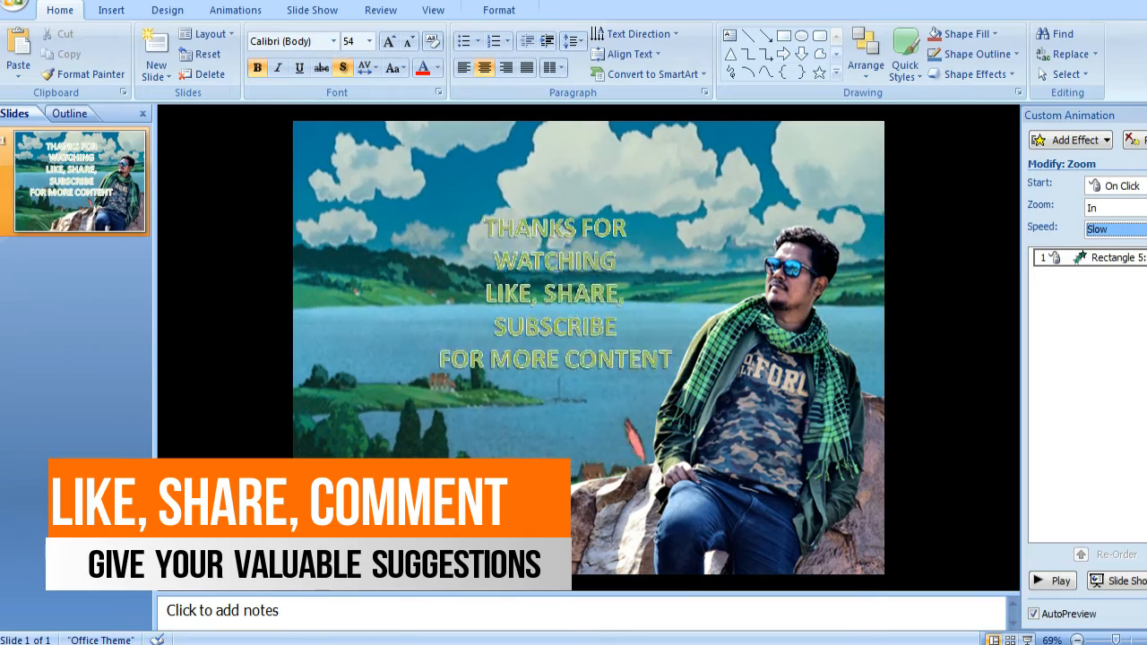